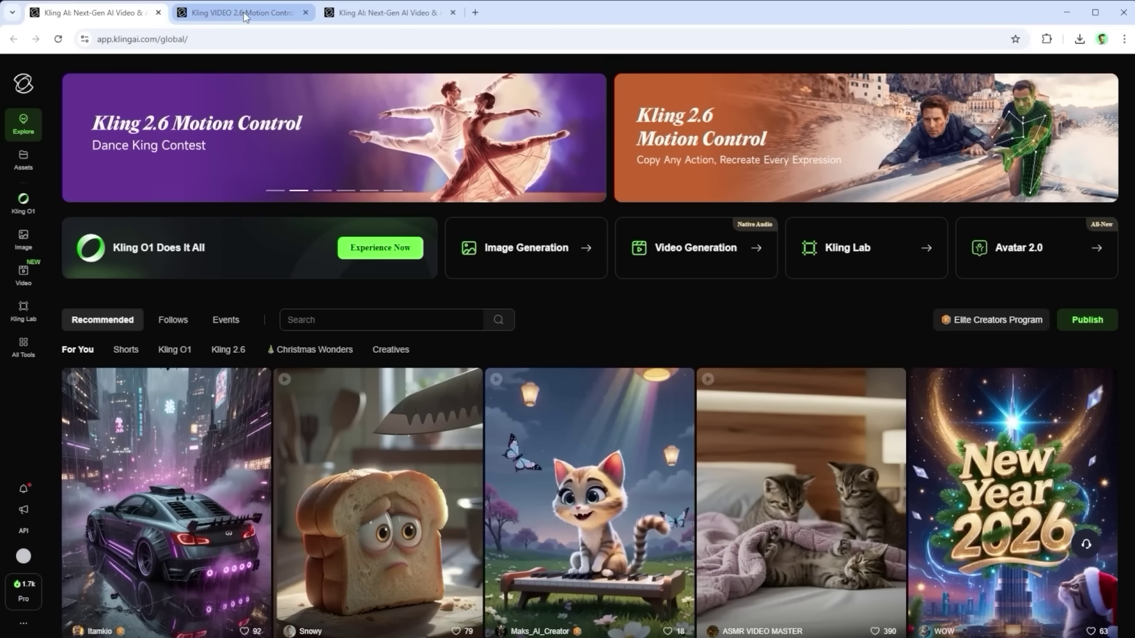
# Open the Motion Control release notes and scroll to the Feature Highlights table and rival-model comparison
pyautogui.click(246, 15)
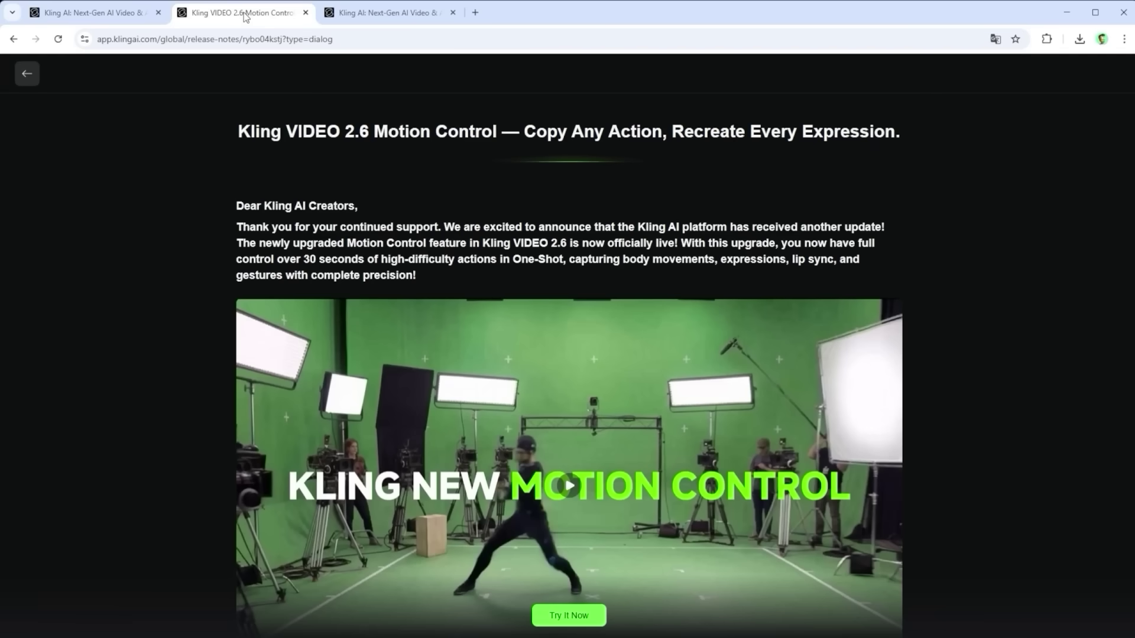
pyautogui.scroll(-3, 888, 329)
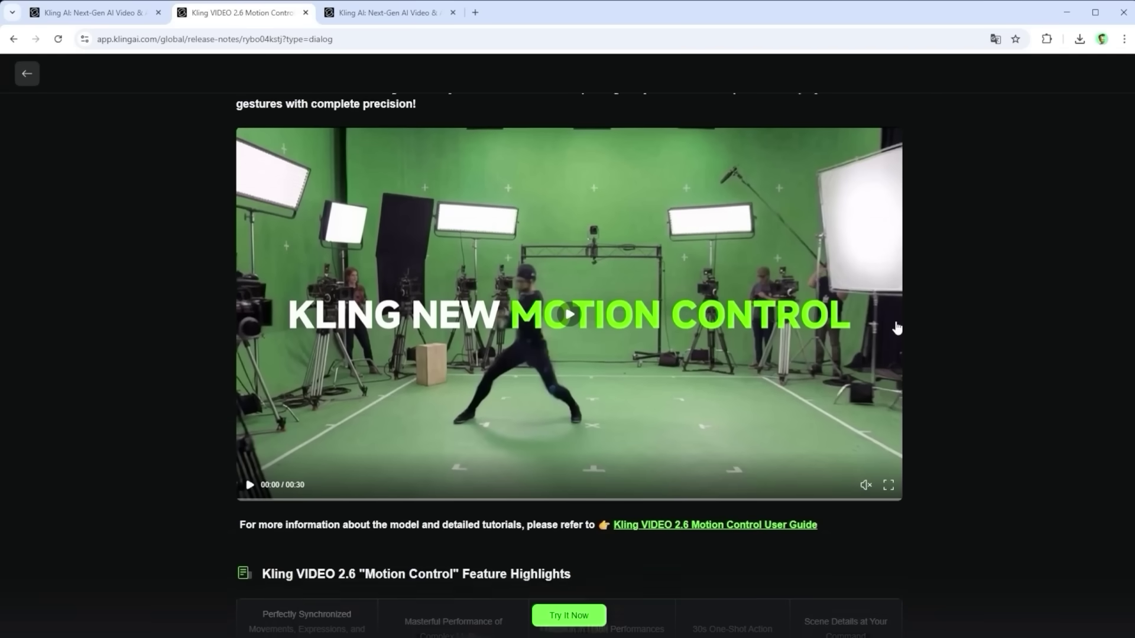
pyautogui.scroll(-1, 1051, 326)
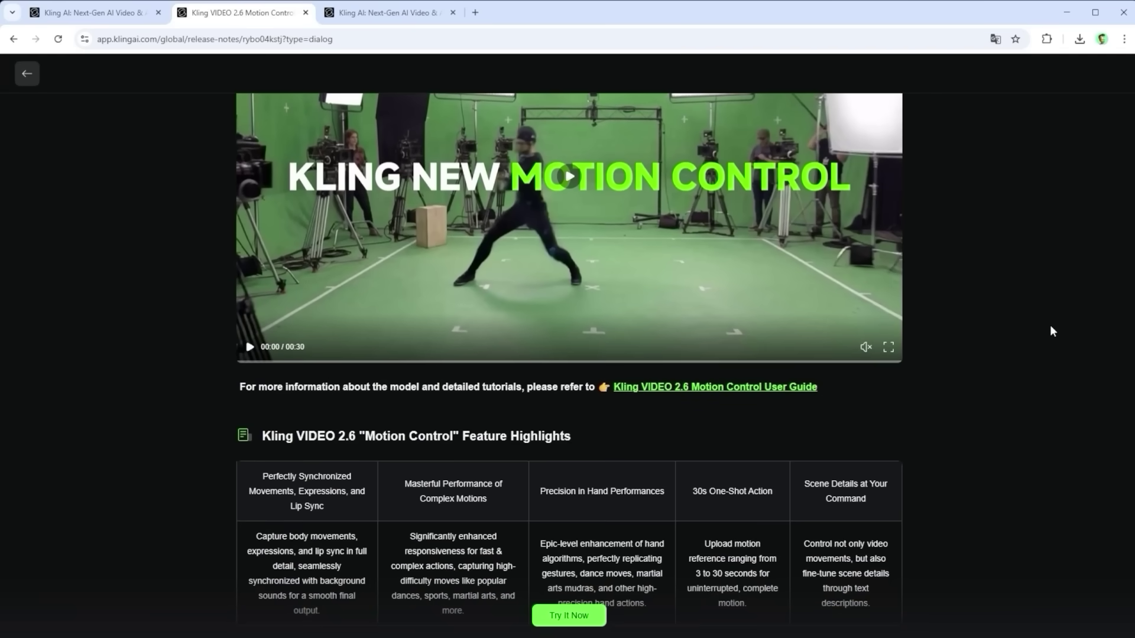
pyautogui.scroll(-1, 1051, 330)
pyautogui.scroll(-1, 1052, 331)
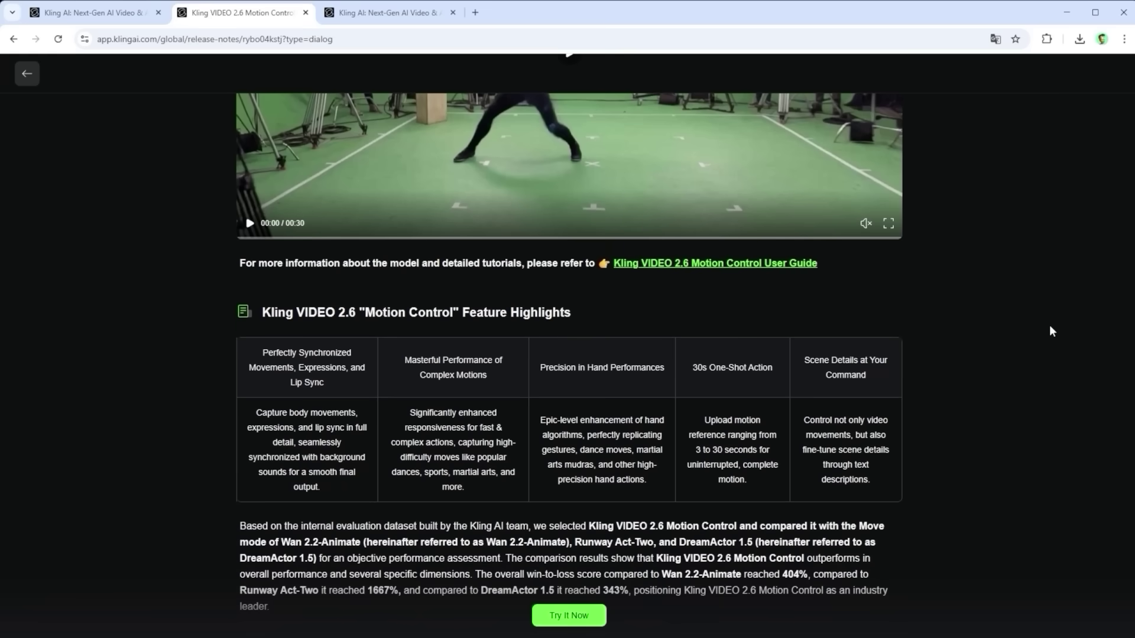
pyautogui.scroll(-1, 1031, 330)
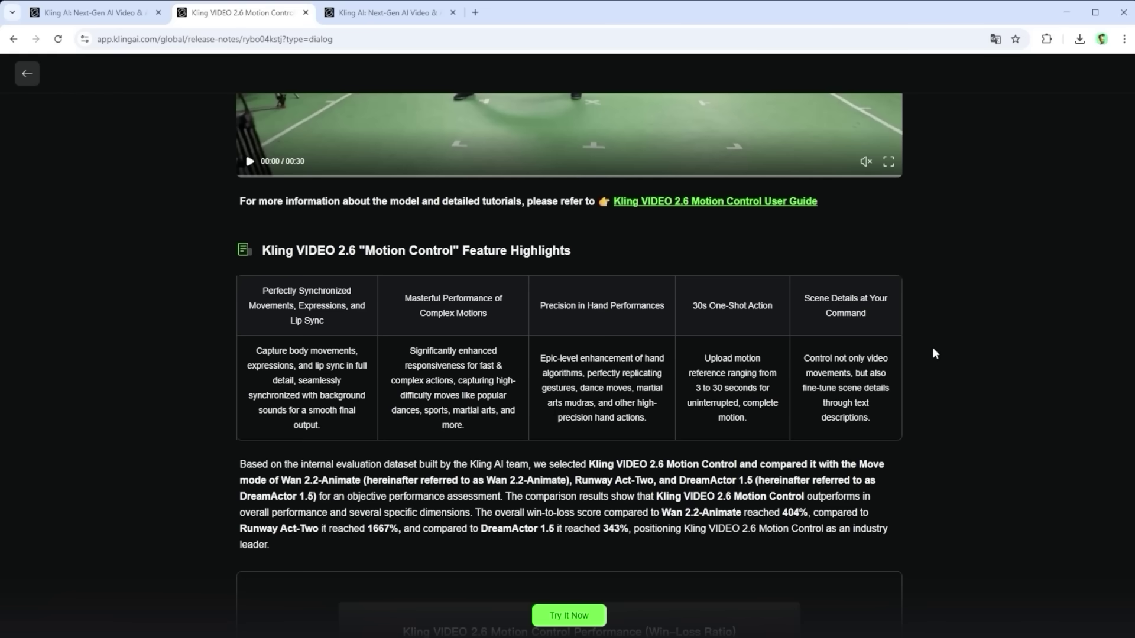
# Scroll the Motion Control feed to the man's reference clip and the hat-wearing cartoon character result
pyautogui.scroll(-2, 932, 349)
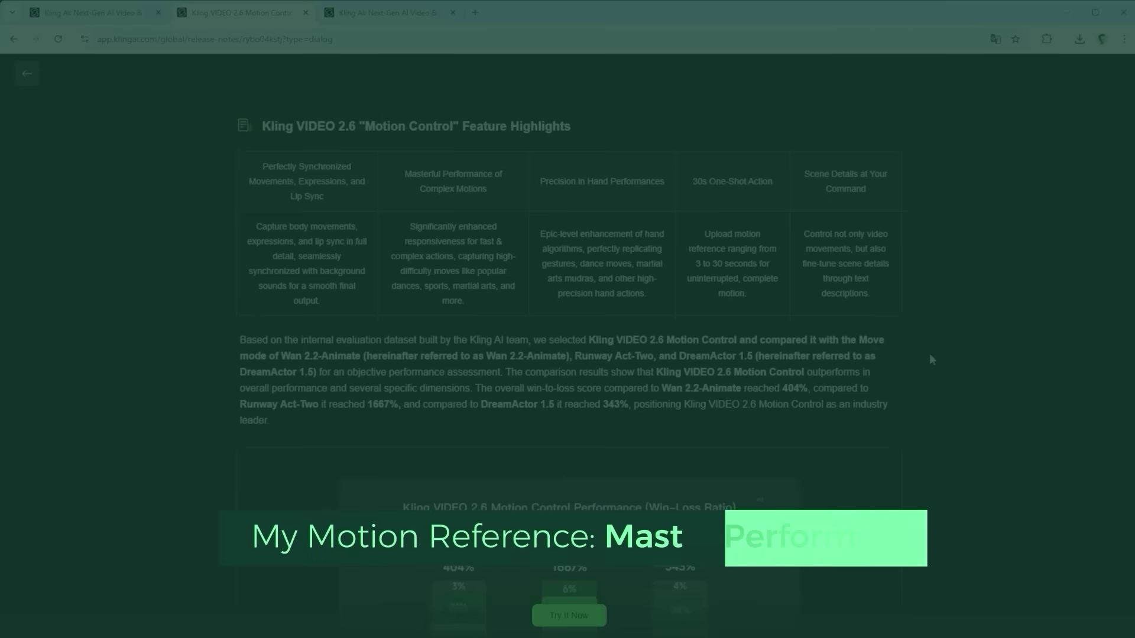
pyautogui.scroll(-4, 929, 356)
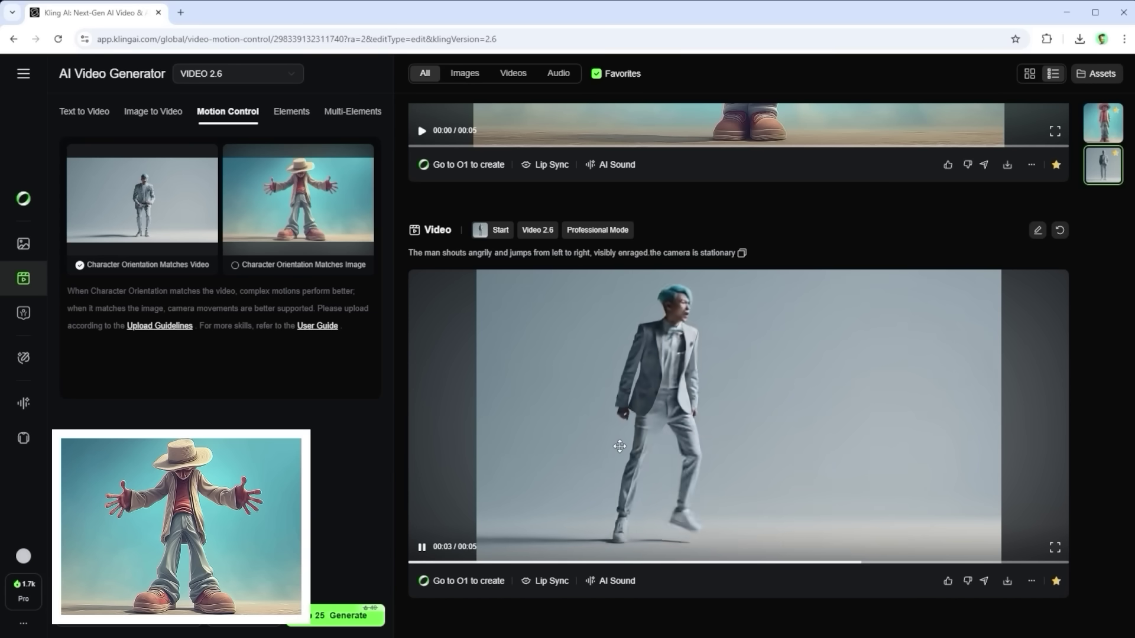
# Replay the hat character's Motion Control clip, then move down to the invisible-guitar street-dancer test
pyautogui.scroll(5, 621, 450)
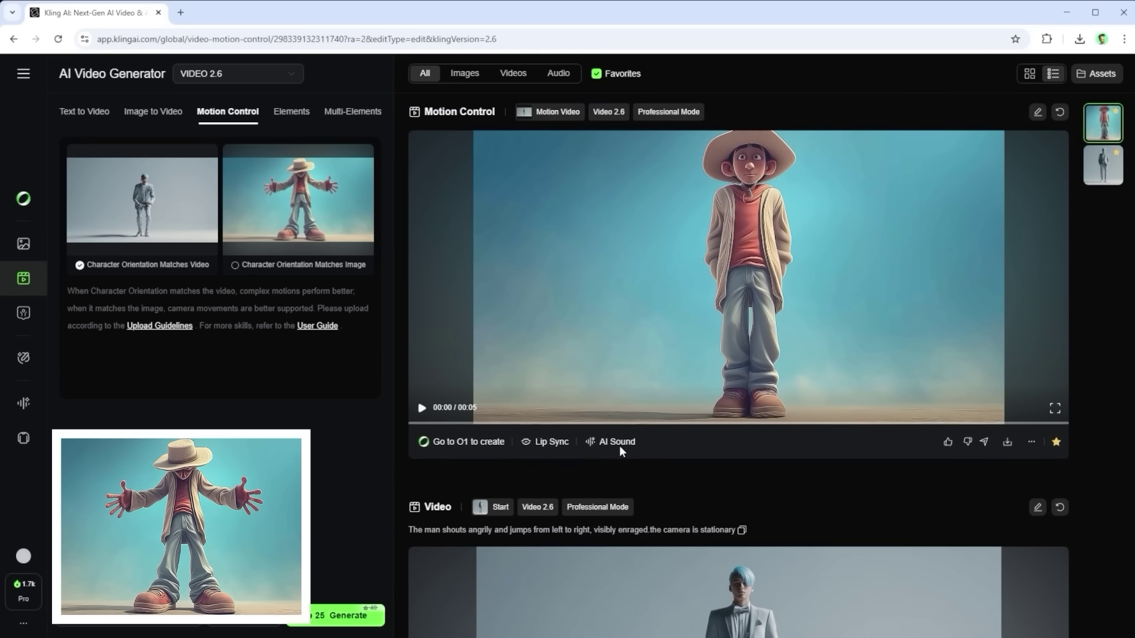
pyautogui.moveTo(181, 230)
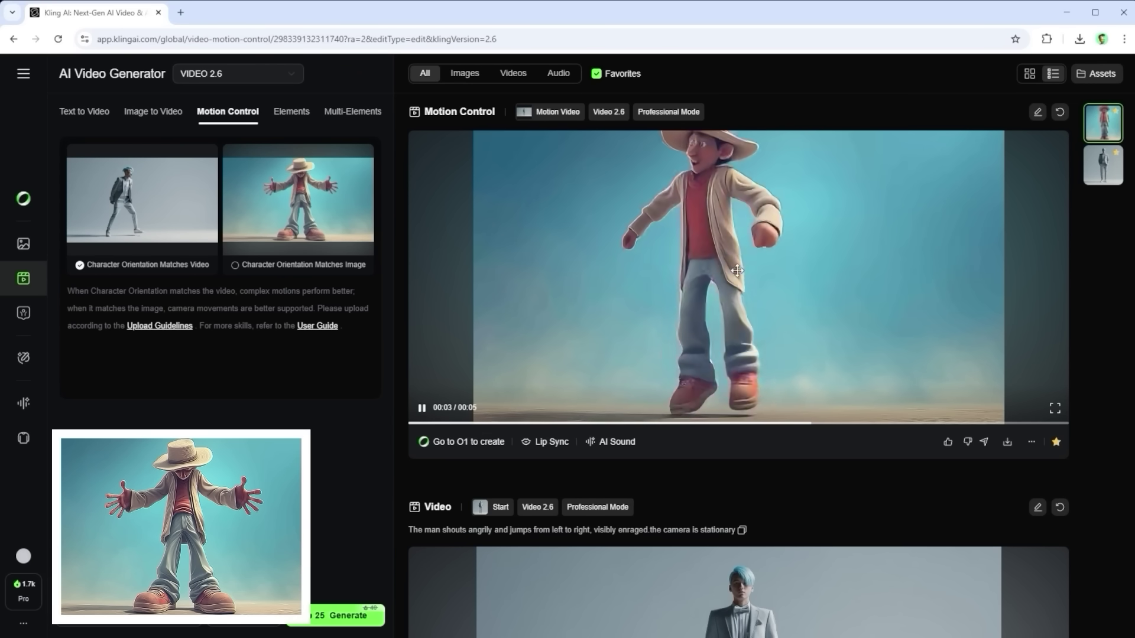
pyautogui.scroll(-3, 738, 271)
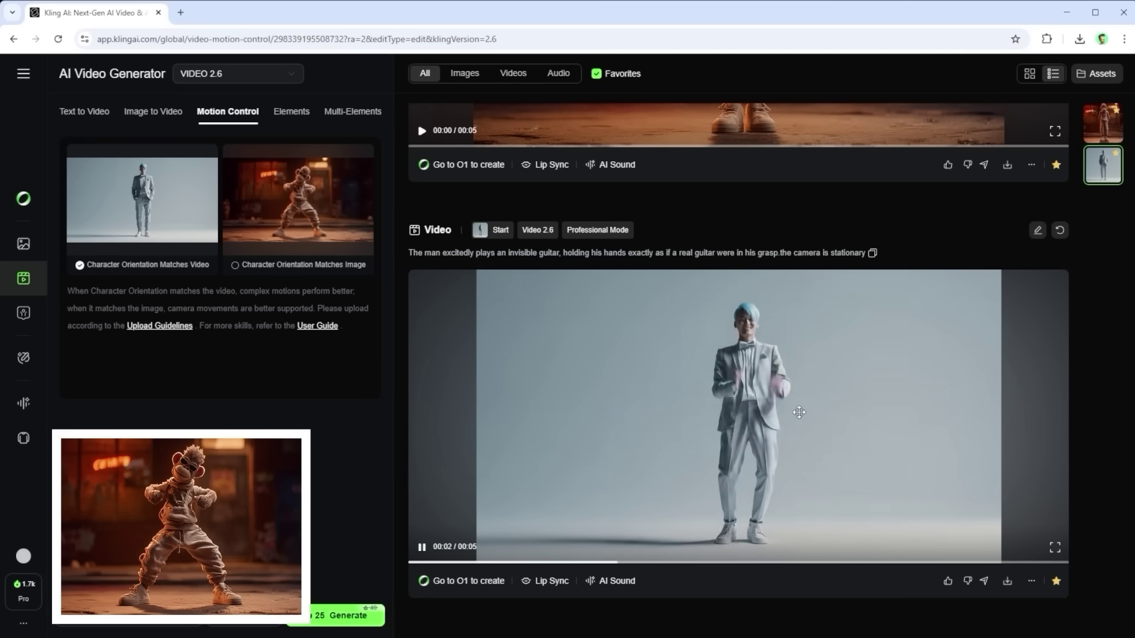
# Review the guitar result and reach the invisible drum kit test with the pink-suited cowboy
pyautogui.scroll(5, 819, 410)
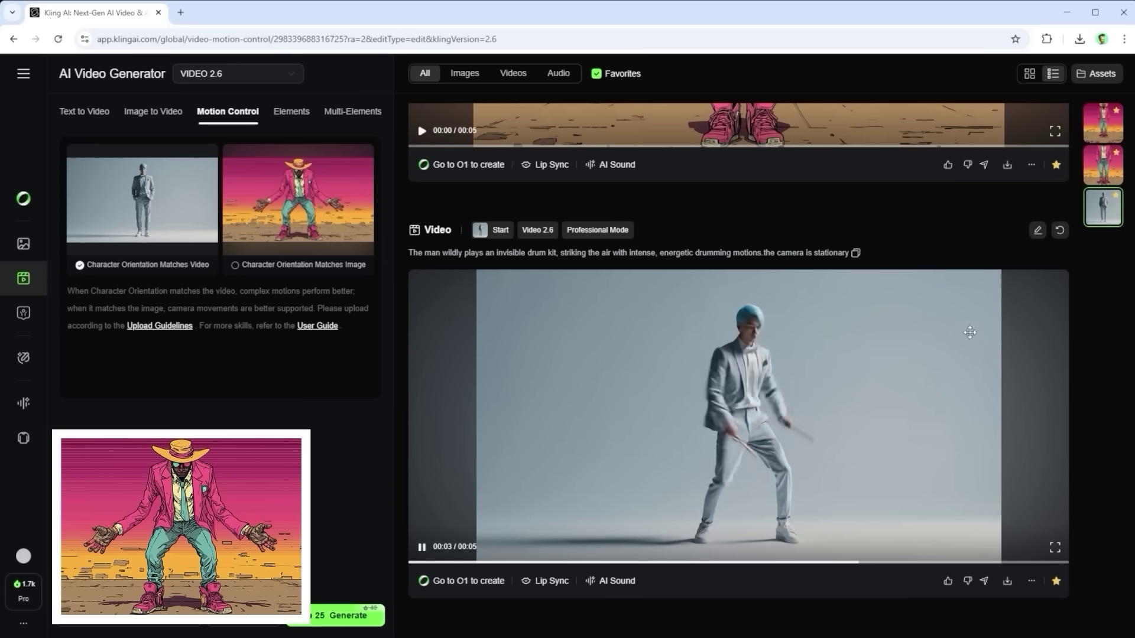
# Scroll up to play the pink-suited cowboy's drumming clip in the desert scene
pyautogui.scroll(6, 1068, 190)
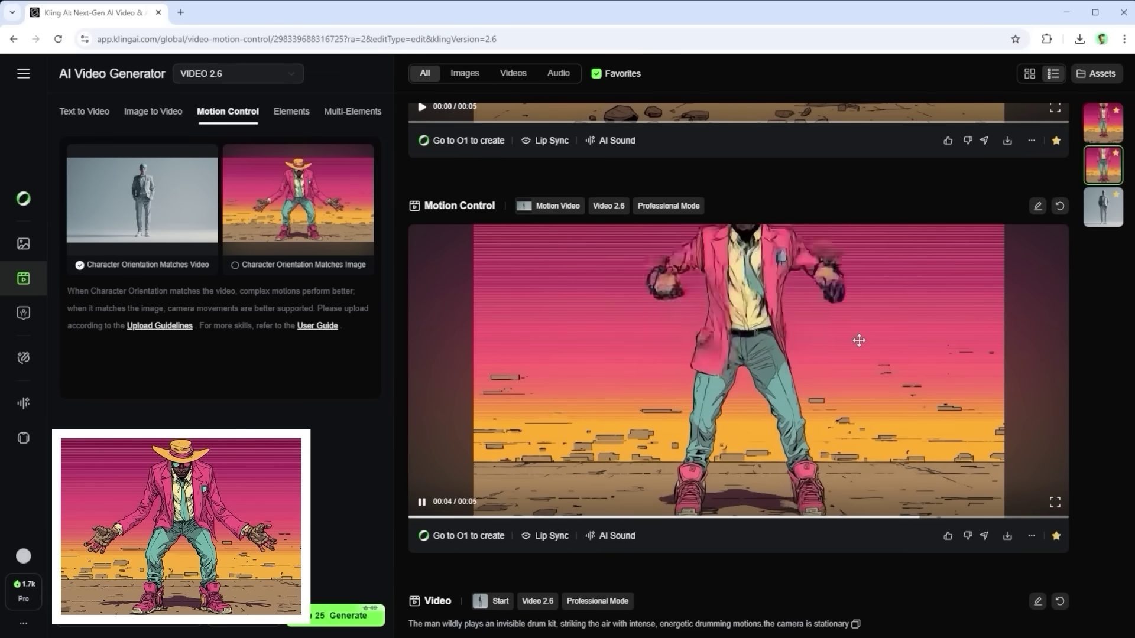
pyautogui.scroll(2, 857, 340)
pyautogui.scroll(3, 860, 343)
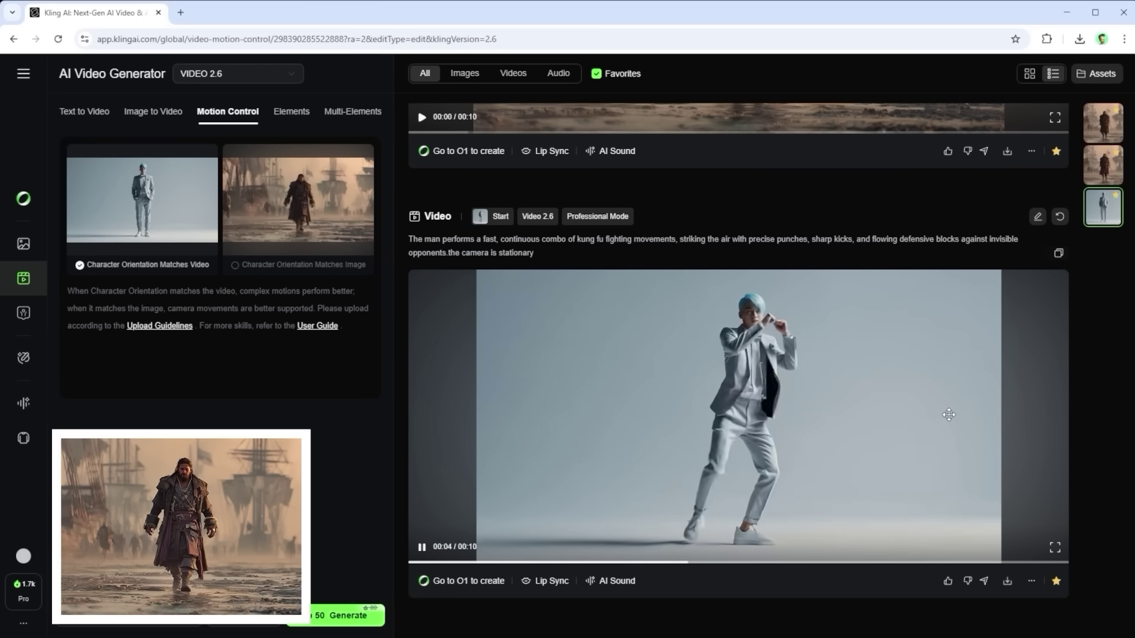
# Review the kung fu pirate results and select the full scene description prompt
pyautogui.scroll(4, 951, 417)
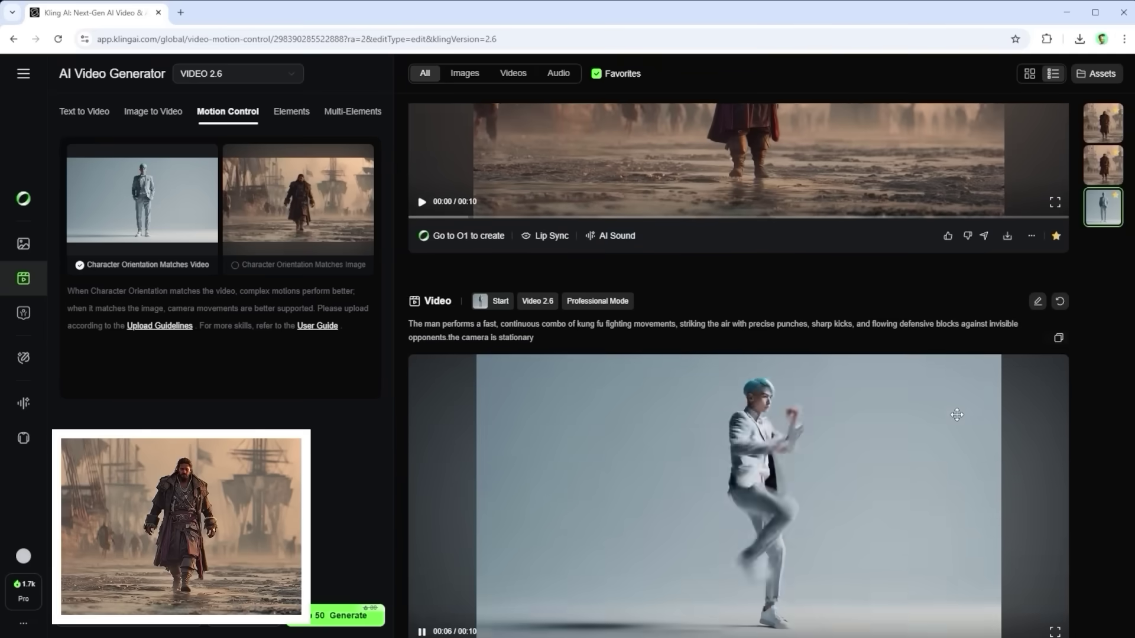
pyautogui.scroll(1, 958, 420)
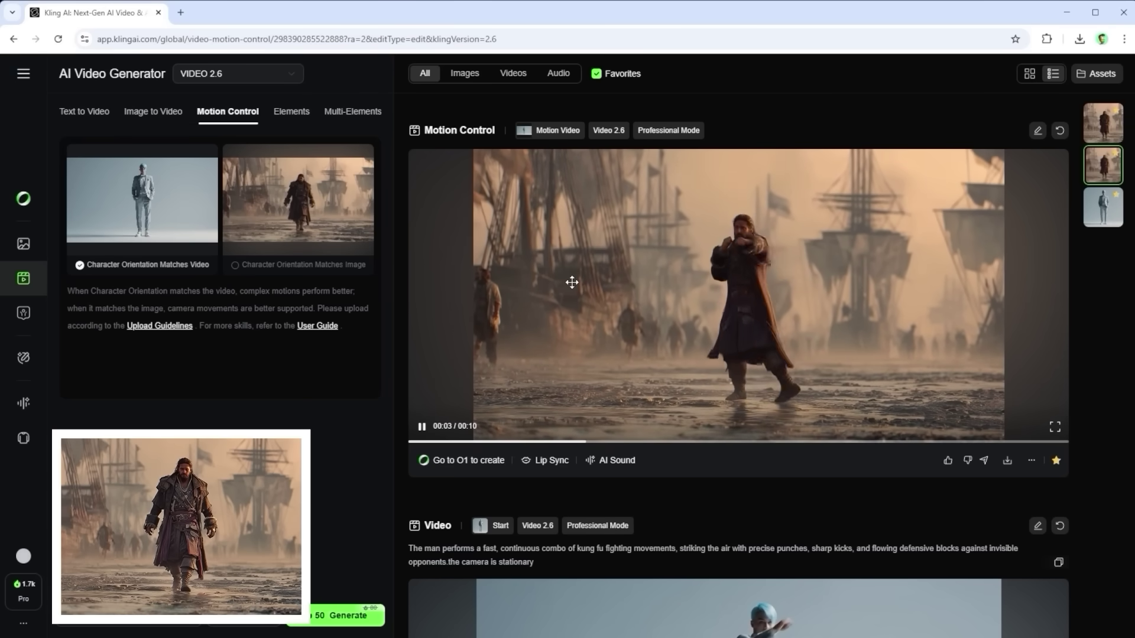
pyautogui.scroll(5, 1031, 231)
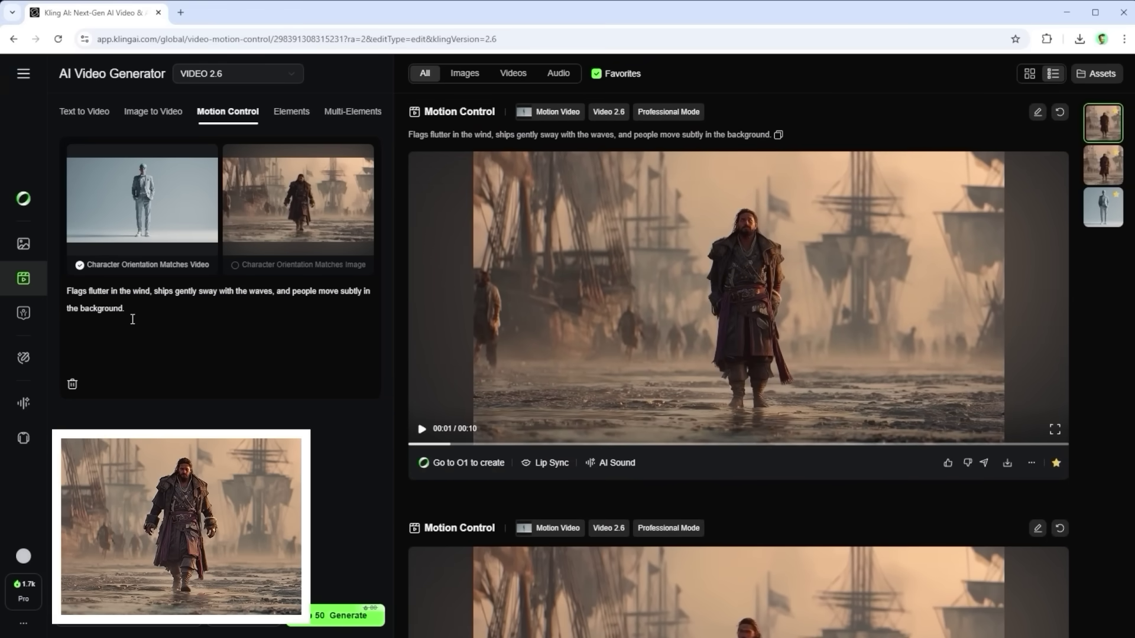
pyautogui.moveTo(132, 319); pyautogui.dragTo(46, 288)
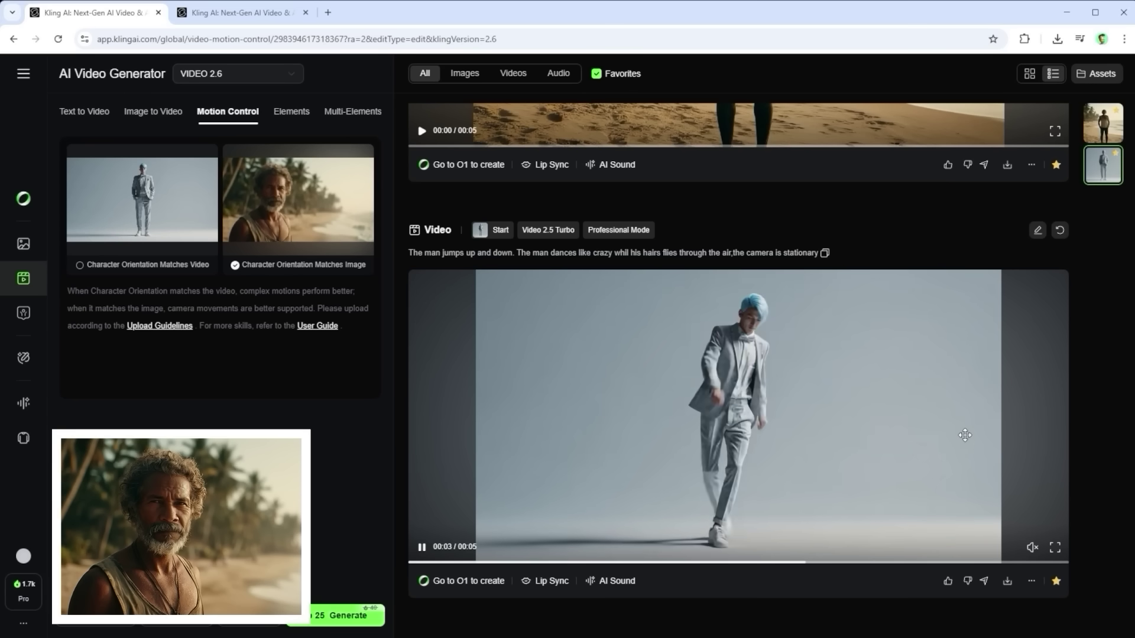
# Move to the second tab's generation and play the elderly man's surfboard clip
pyautogui.scroll(2, 952, 436)
pyautogui.scroll(3, 949, 436)
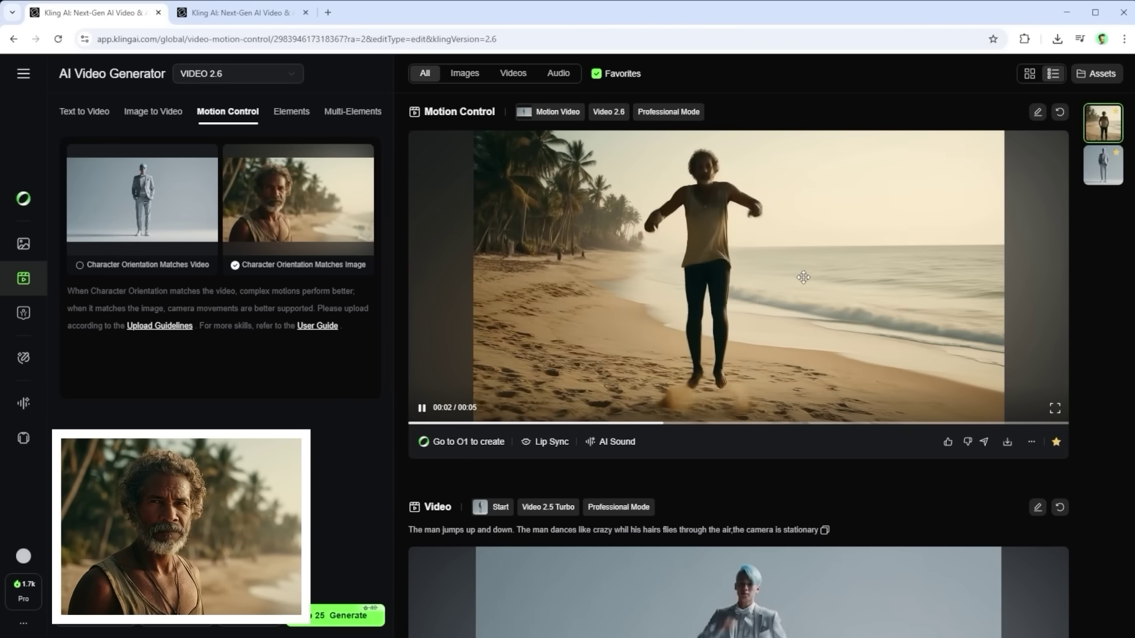
pyautogui.hotkey('ctrl', 'Tab')
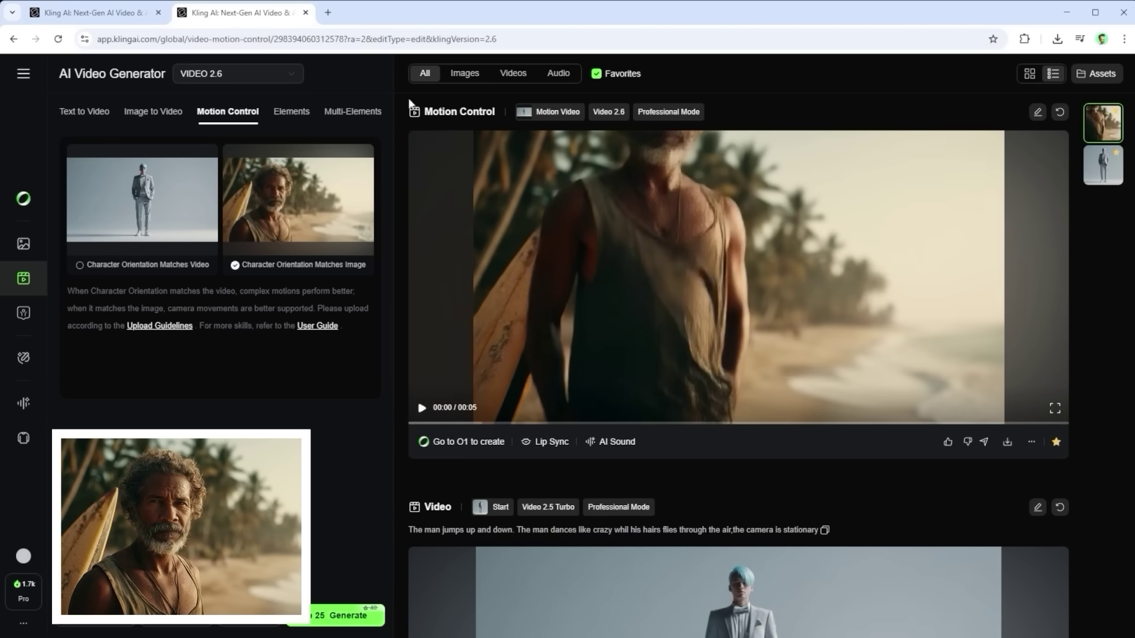
pyautogui.click(1004, 292)
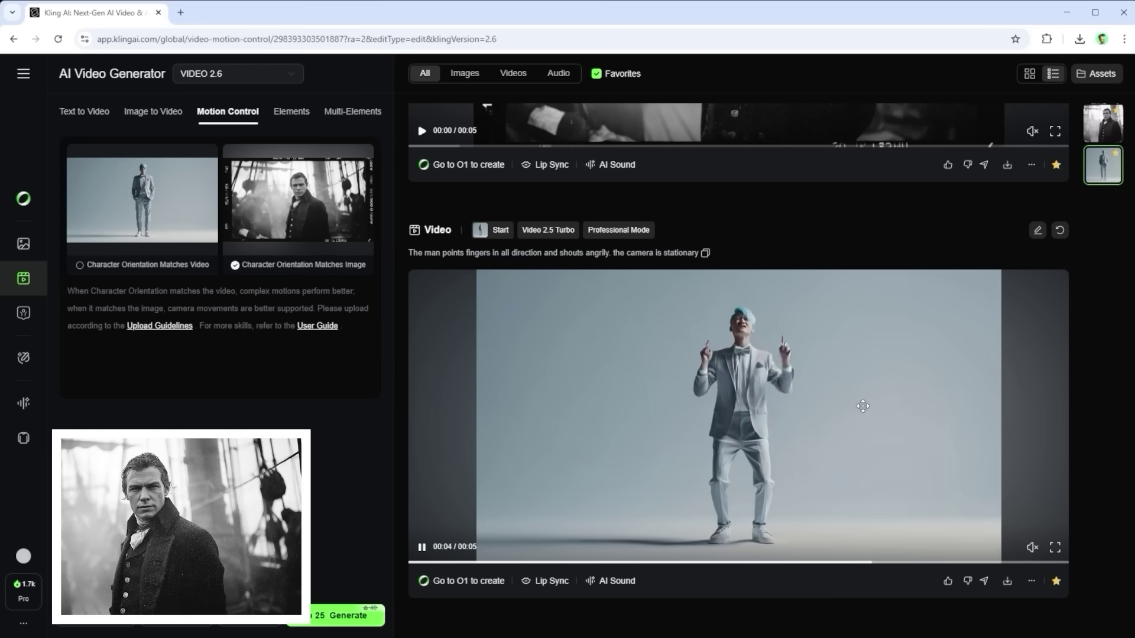
# Scroll to the pointing-fingers test that uses the orange-suited seated character image
pyautogui.scroll(5, 863, 406)
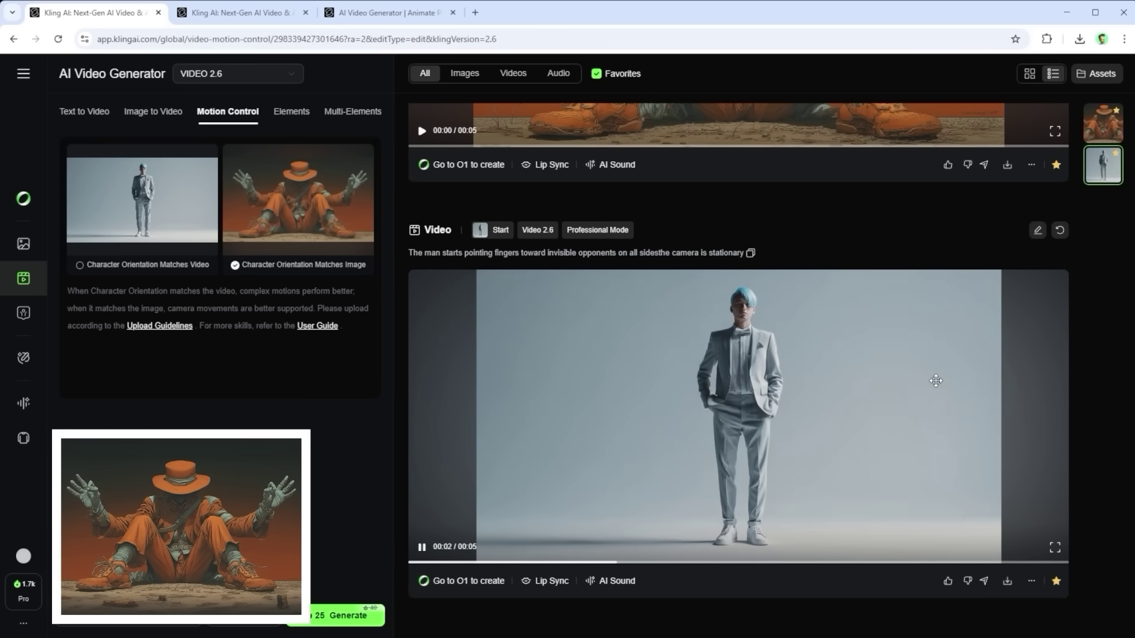
# Compare the video-matched orientation version, then view the third tab's Image to Video result
pyautogui.scroll(5, 935, 381)
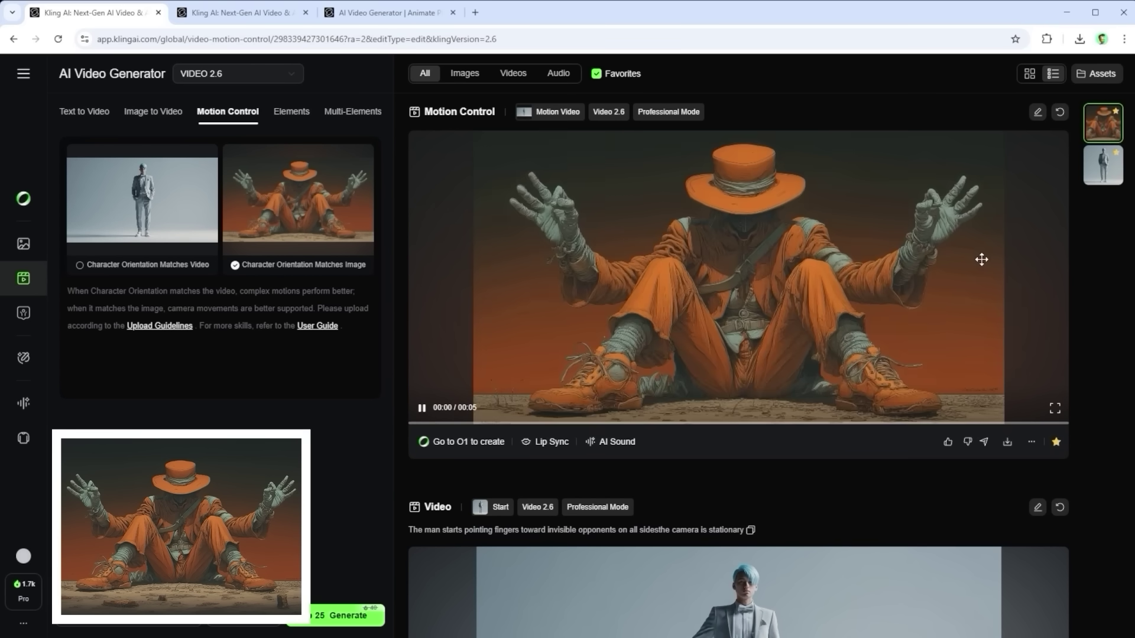
pyautogui.click(260, 14)
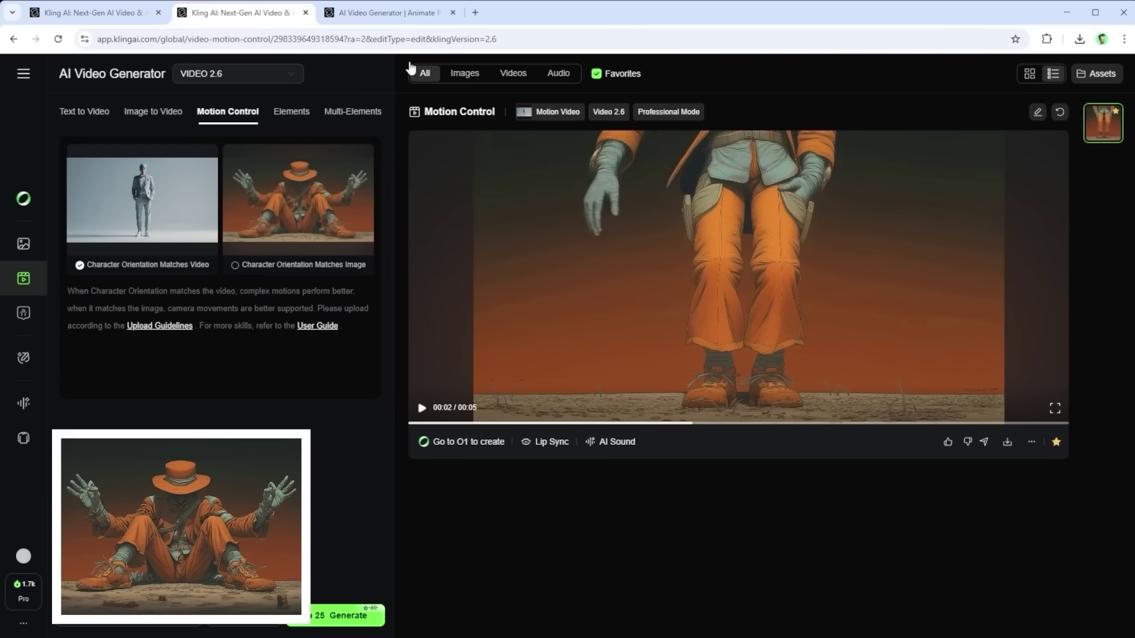
pyautogui.click(397, 17)
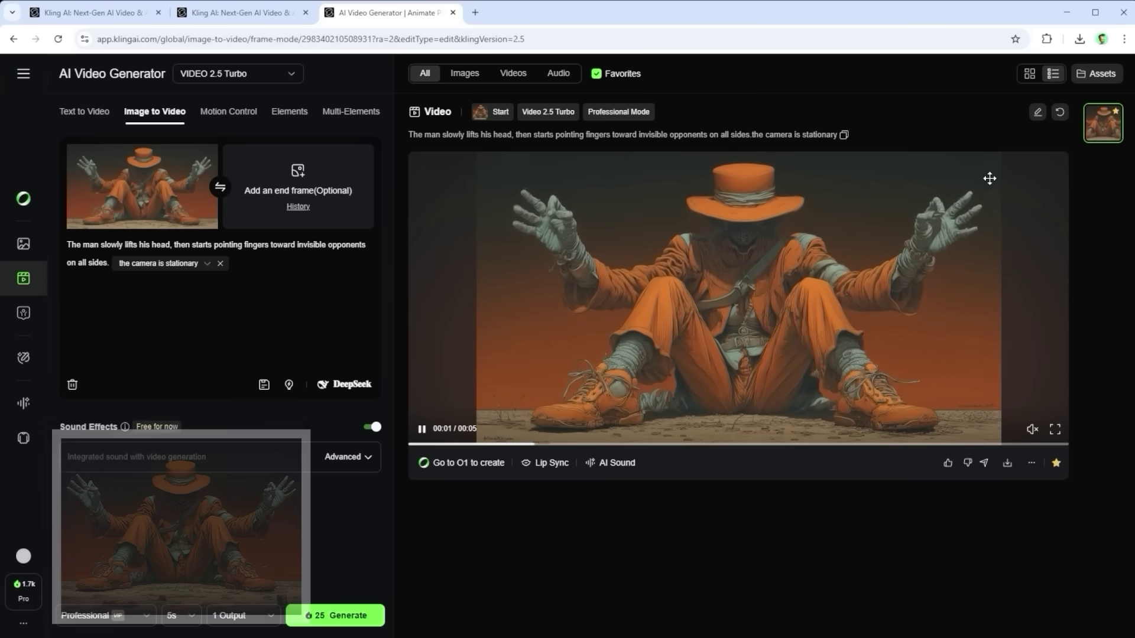
# Return to the first tab's blank VIDEO 2.6 Motion Control page
pyautogui.hotkey('ctrl', 'Tab')
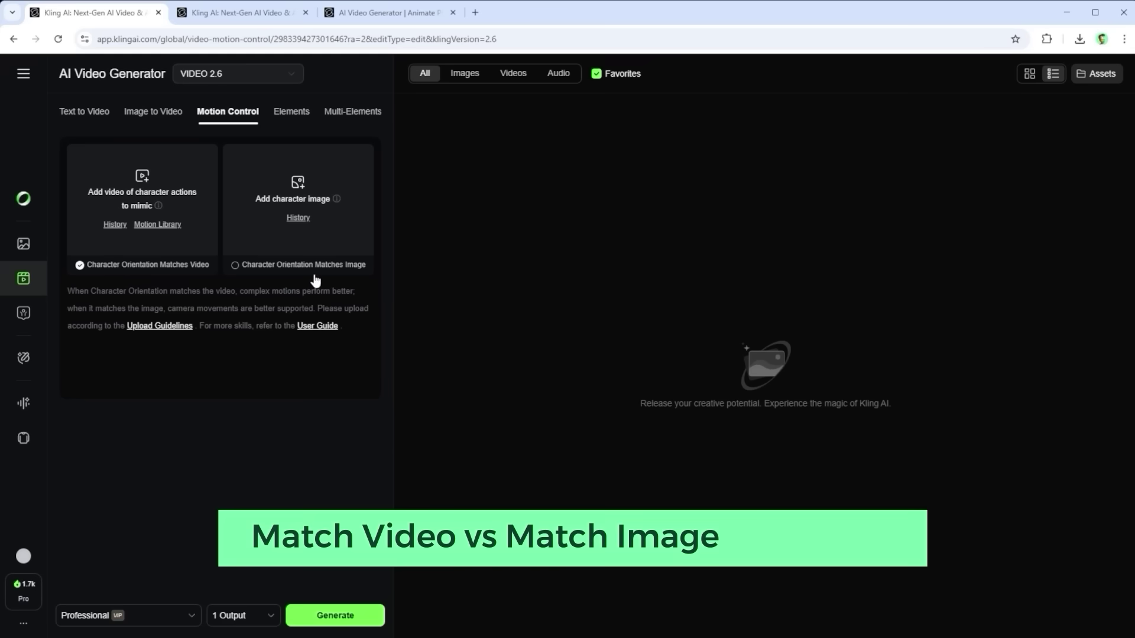
# Match character orientation to the image and reload the banana warrior clip's man video and image
pyautogui.click(235, 266)
pyautogui.click(259, 21)
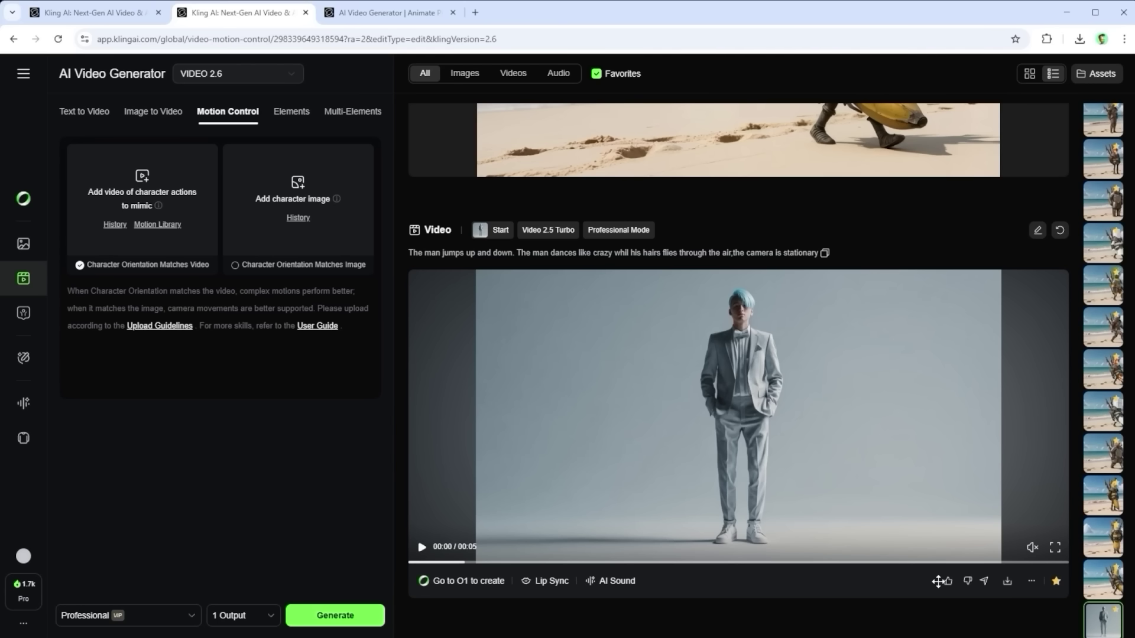
pyautogui.scroll(5, 939, 581)
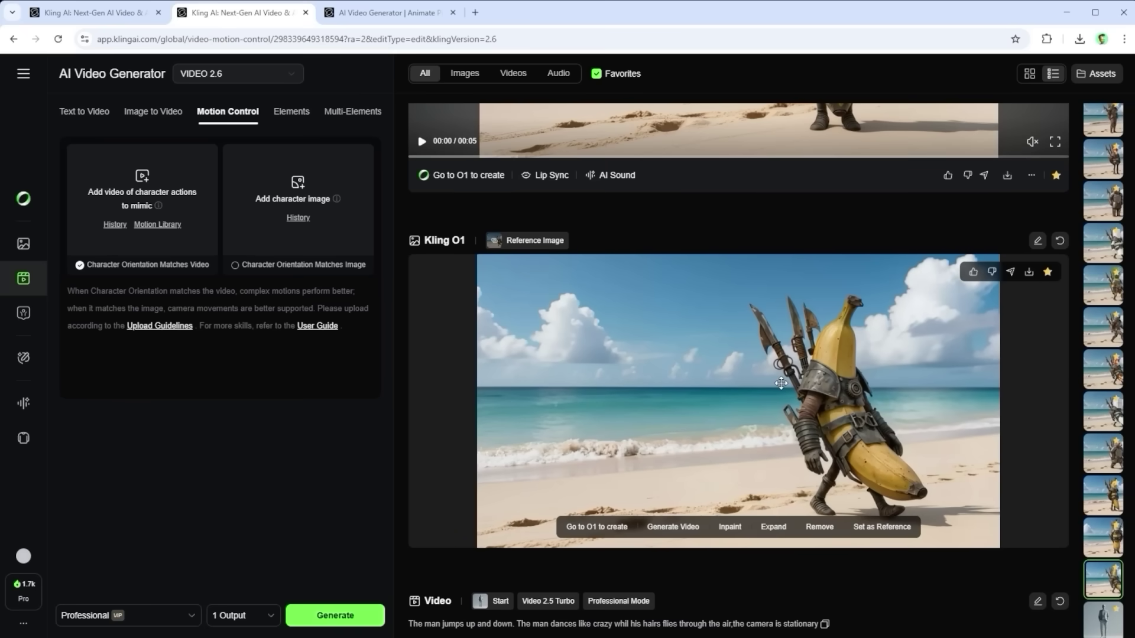
pyautogui.scroll(4, 795, 384)
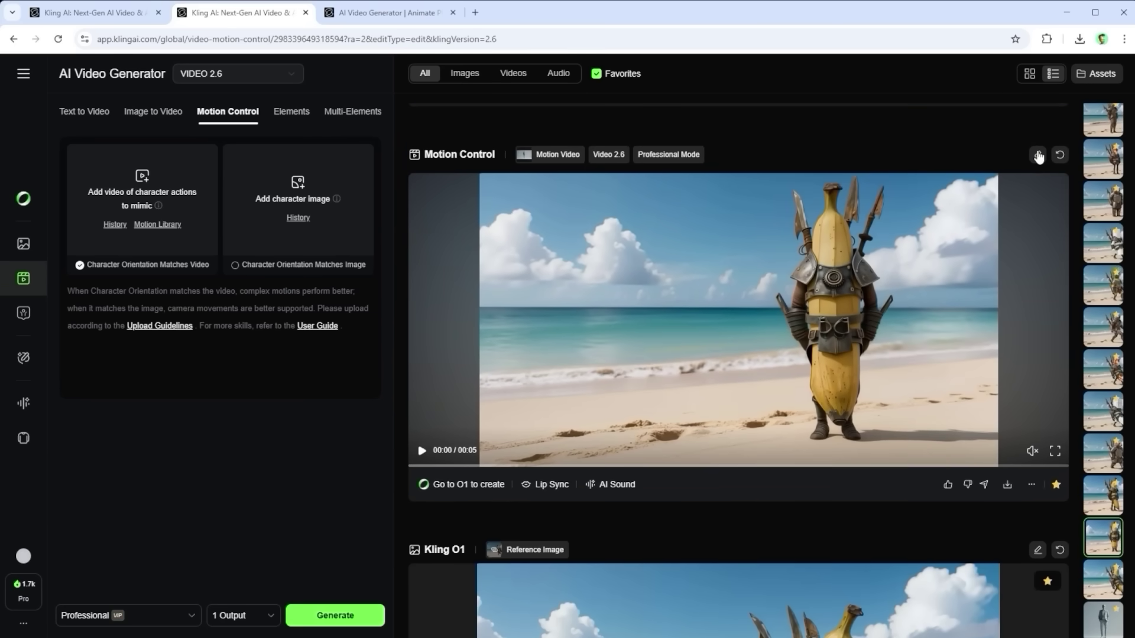
pyautogui.click(1039, 156)
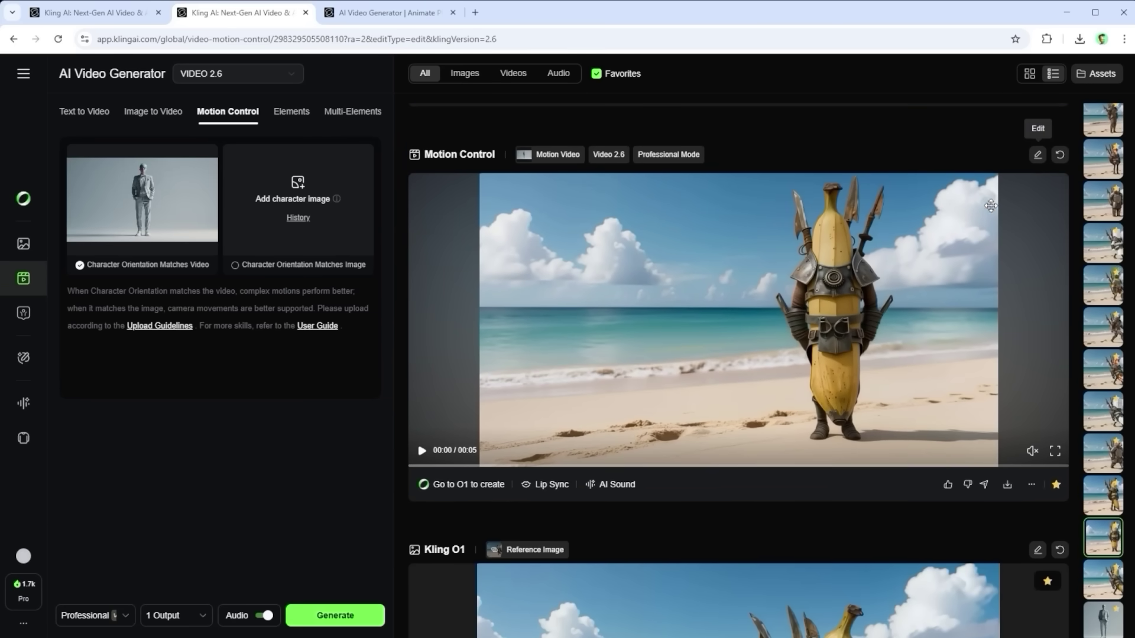
pyautogui.moveTo(940, 249)
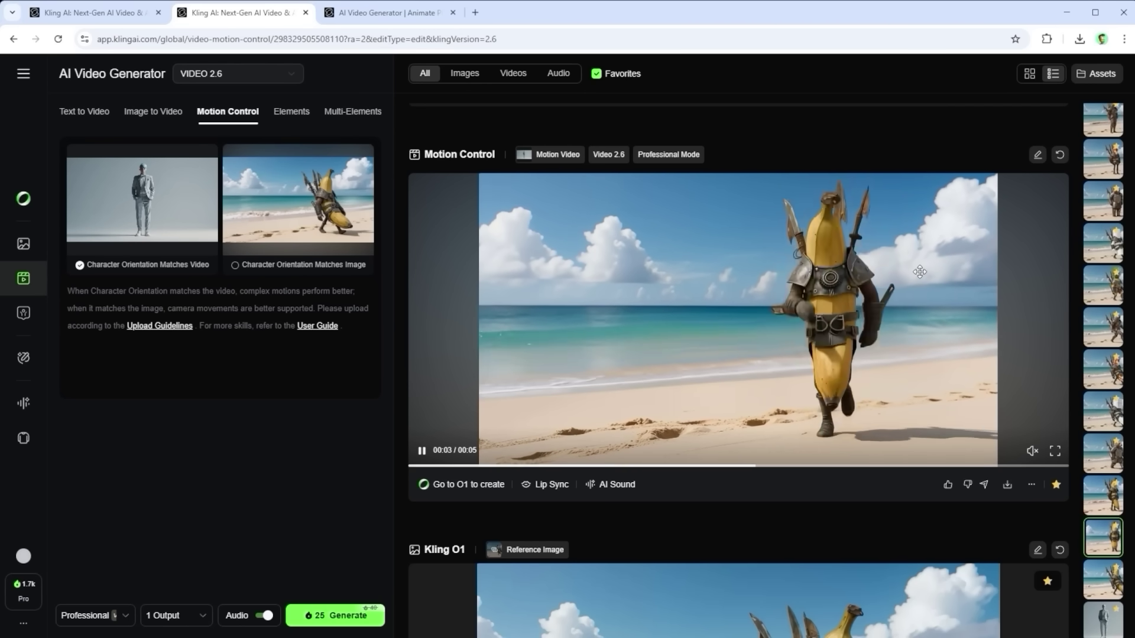
pyautogui.scroll(5, 920, 272)
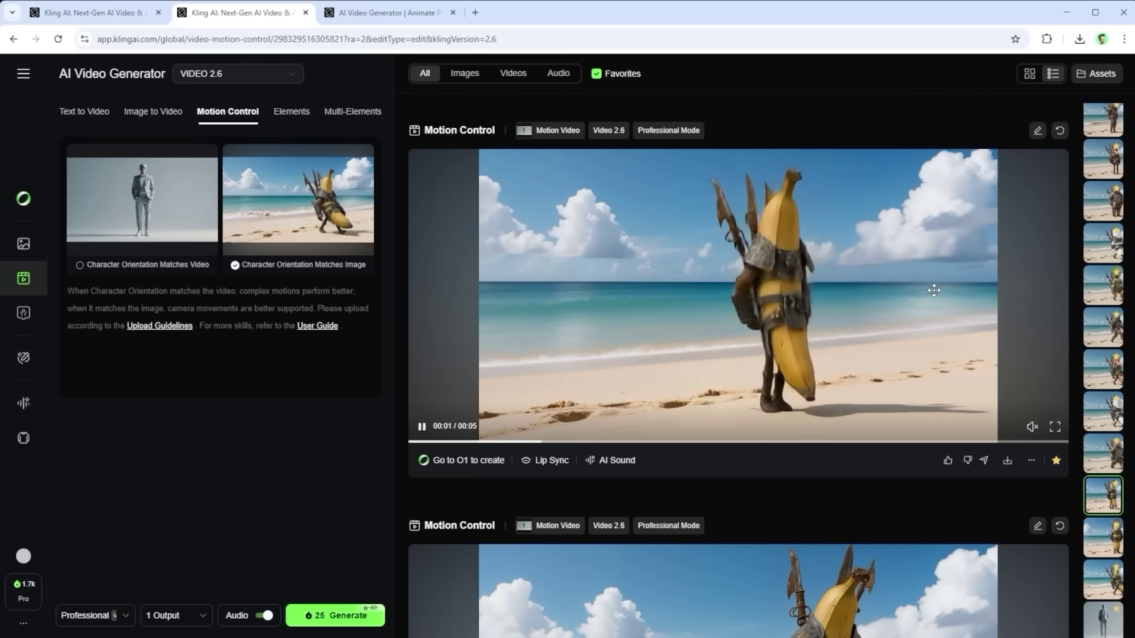
pyautogui.scroll(5, 934, 291)
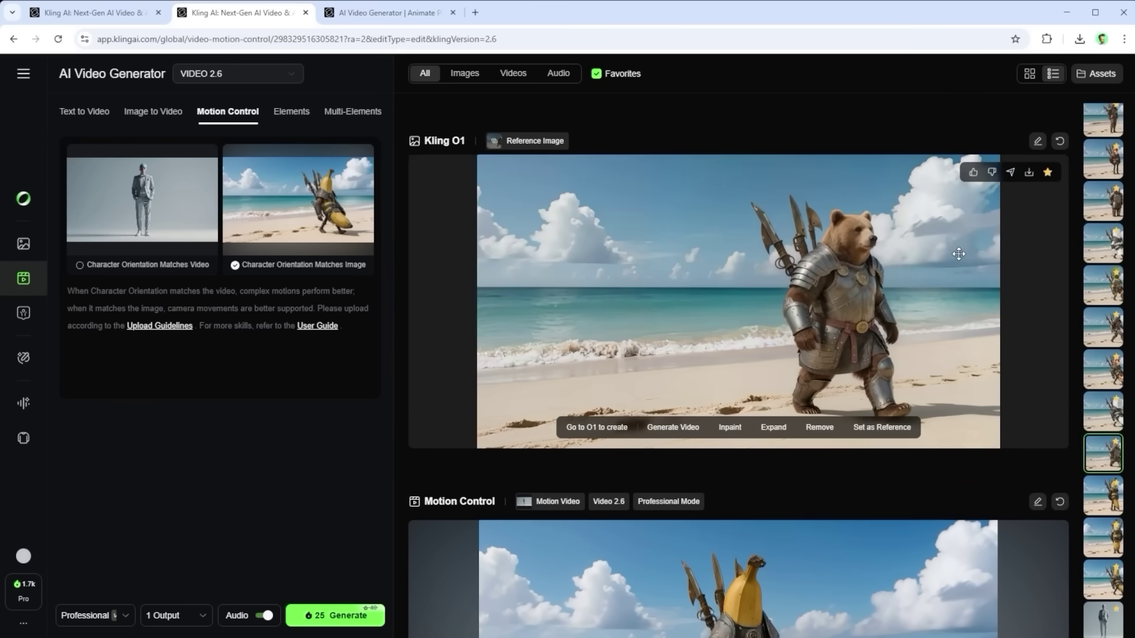
pyautogui.scroll(5, 958, 269)
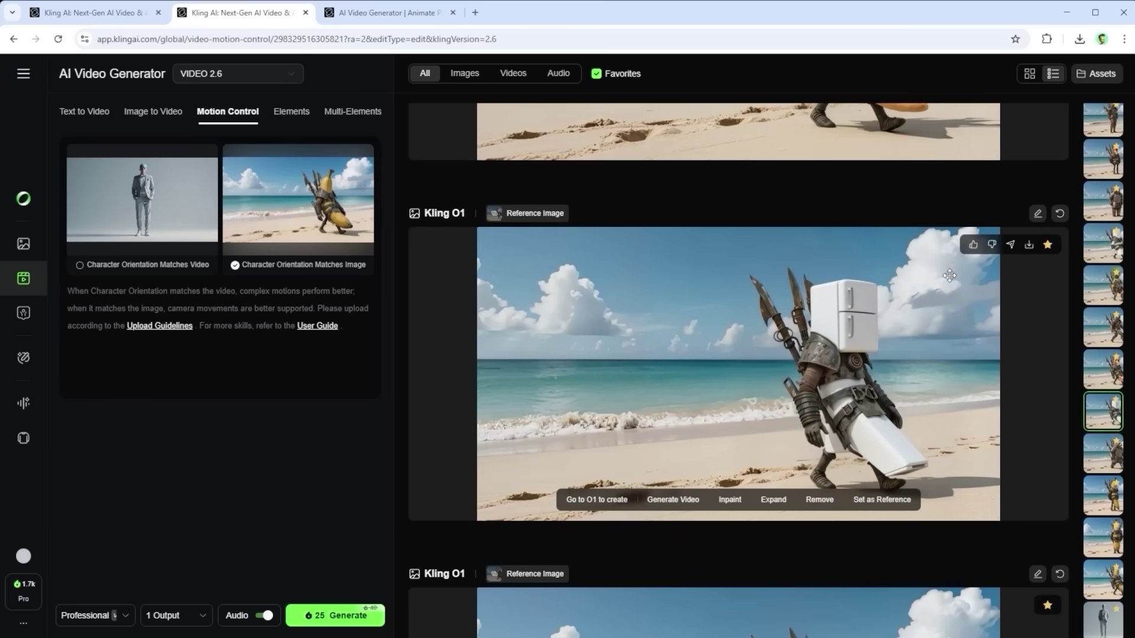
pyautogui.scroll(5, 937, 300)
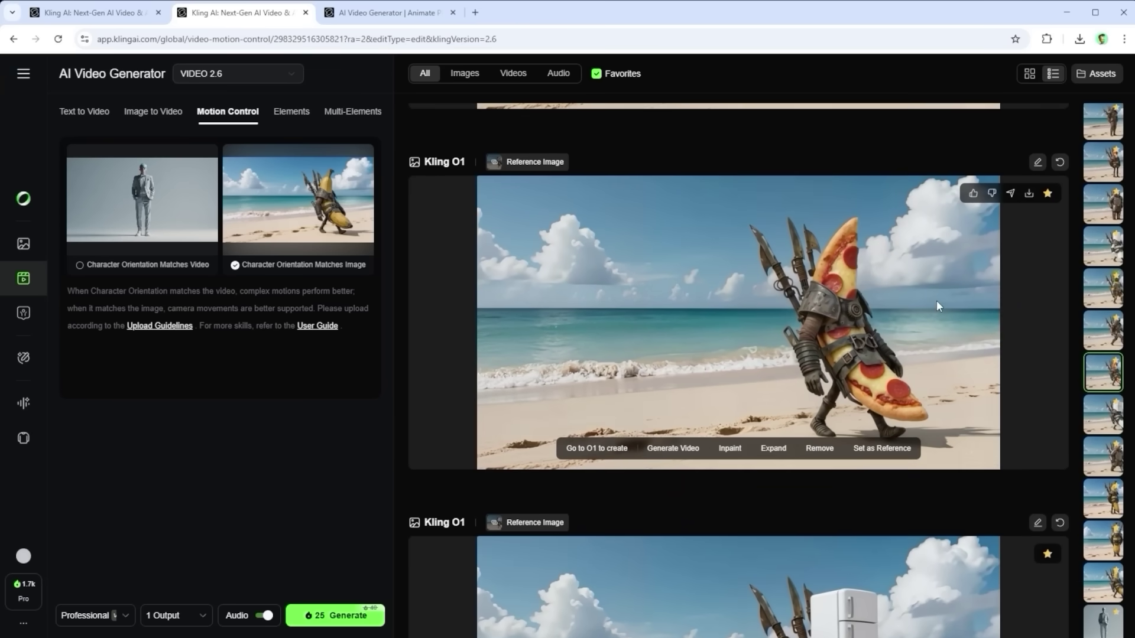
pyautogui.scroll(3, 936, 300)
pyautogui.scroll(6, 936, 300)
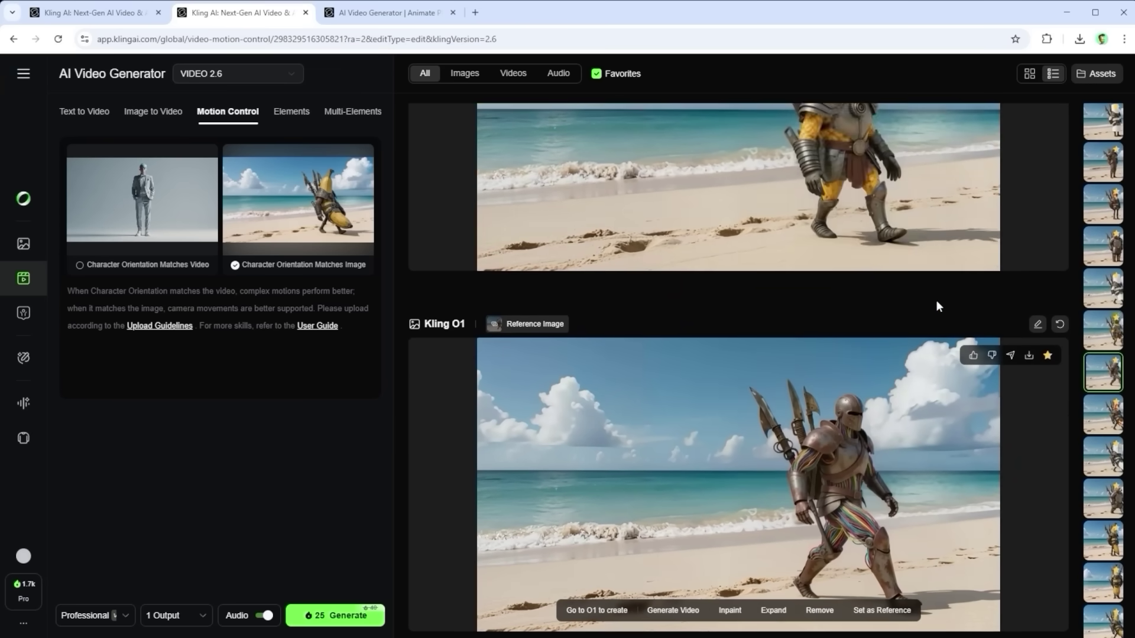
pyautogui.scroll(3, 936, 300)
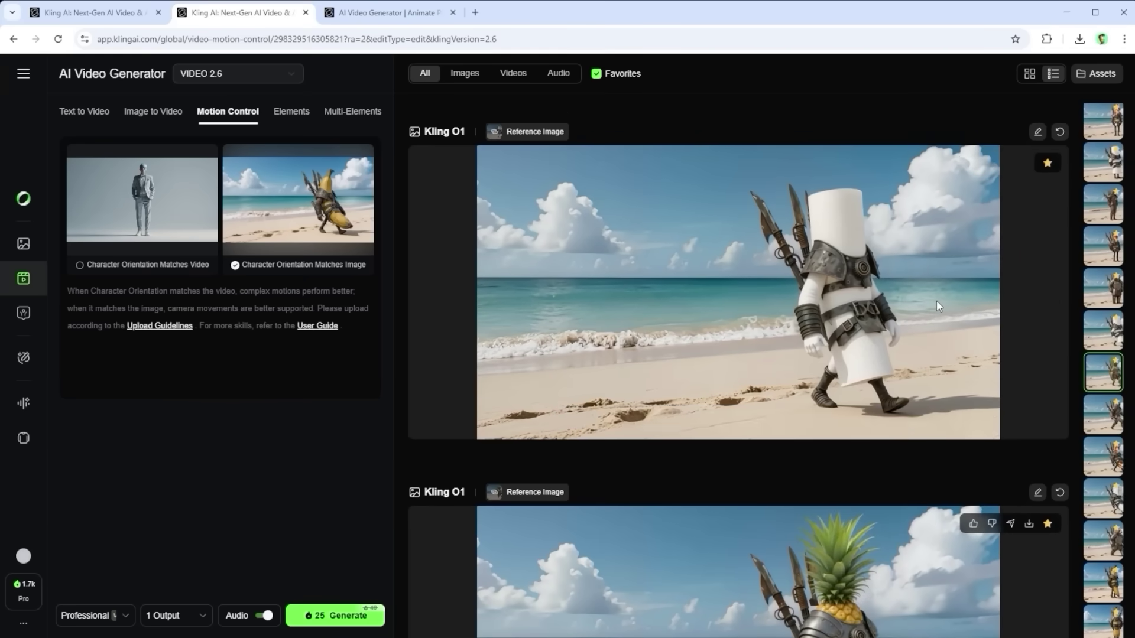
pyautogui.scroll(7, 937, 306)
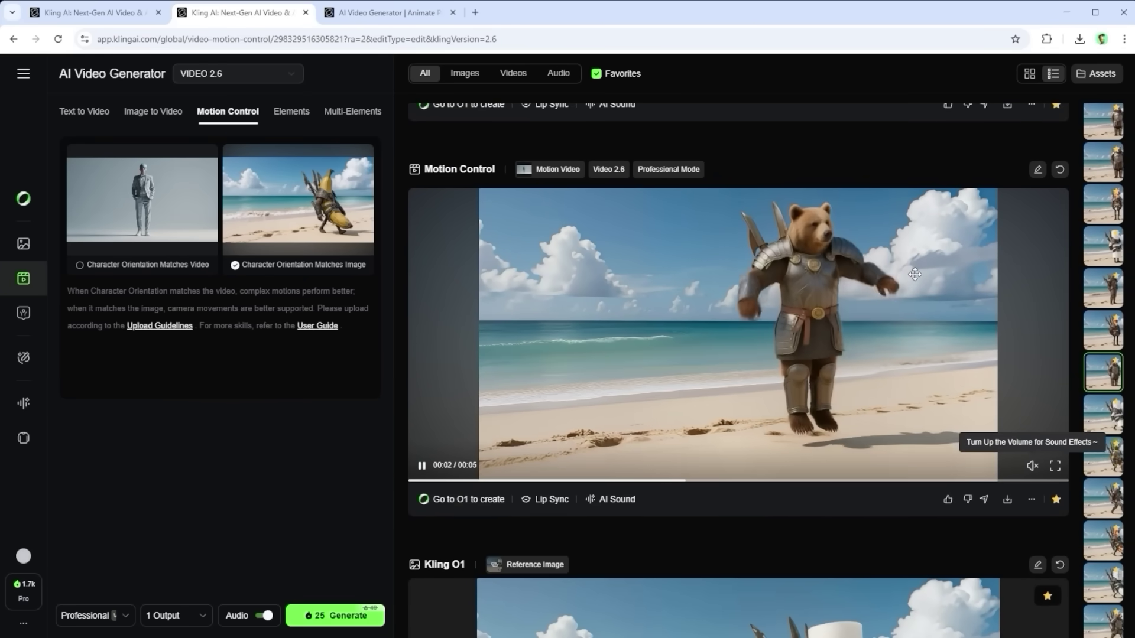
pyautogui.scroll(6, 915, 274)
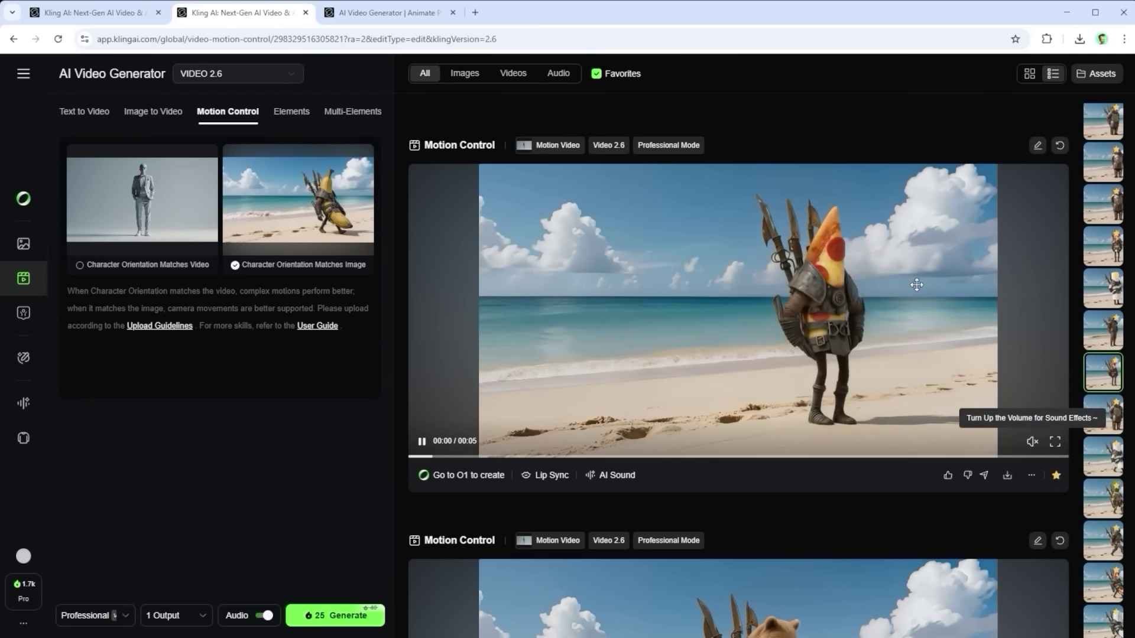
pyautogui.scroll(6, 916, 285)
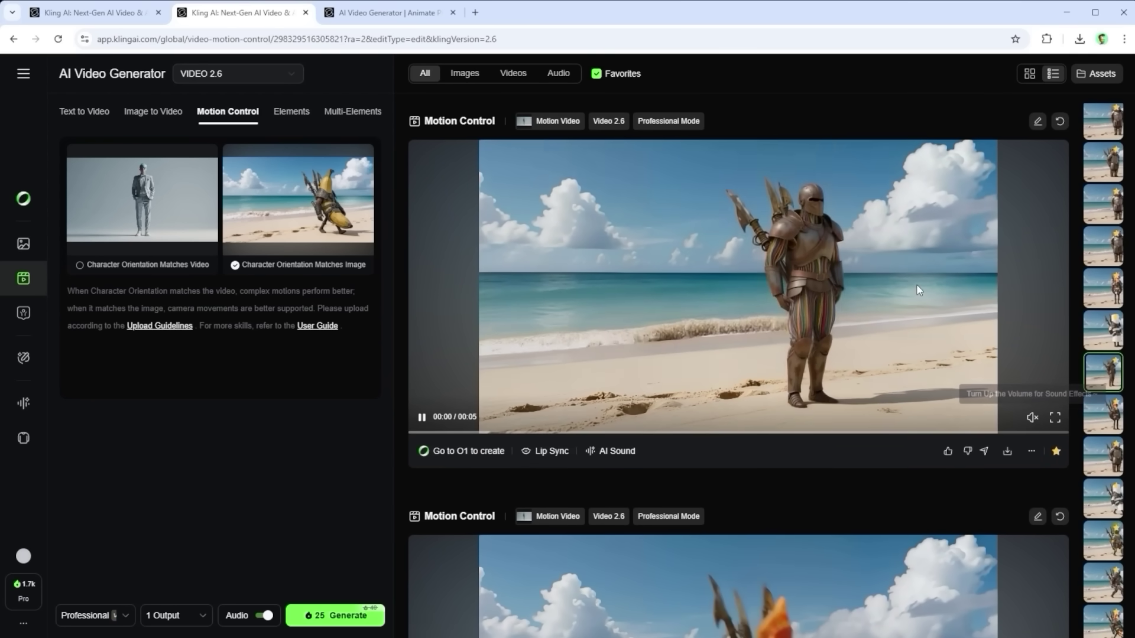
pyautogui.scroll(6, 916, 284)
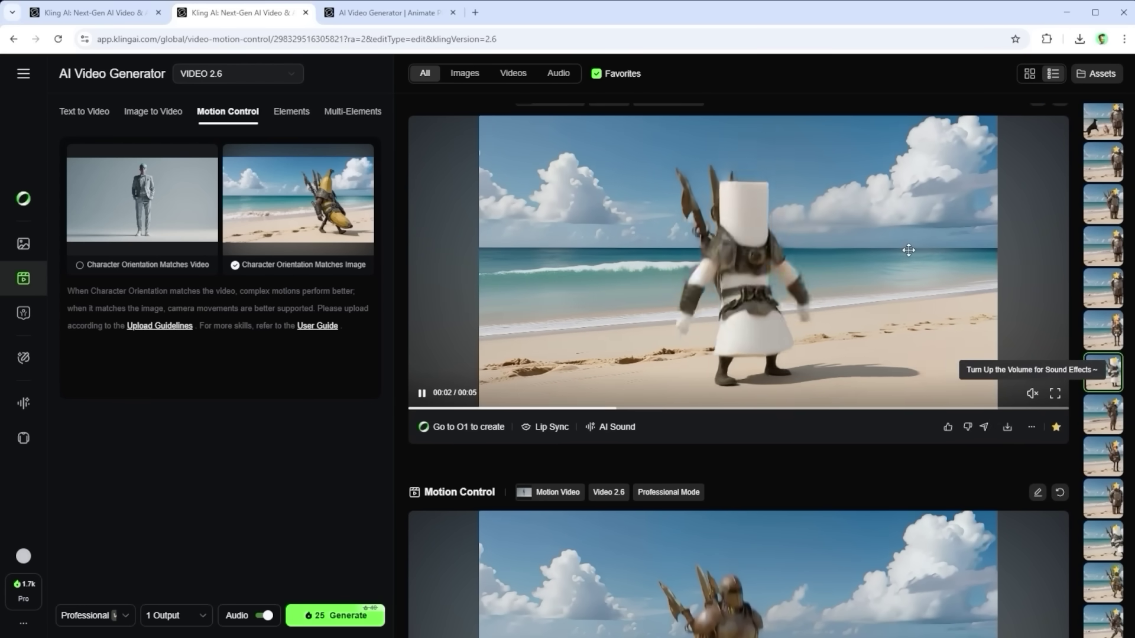
pyautogui.scroll(4, 909, 251)
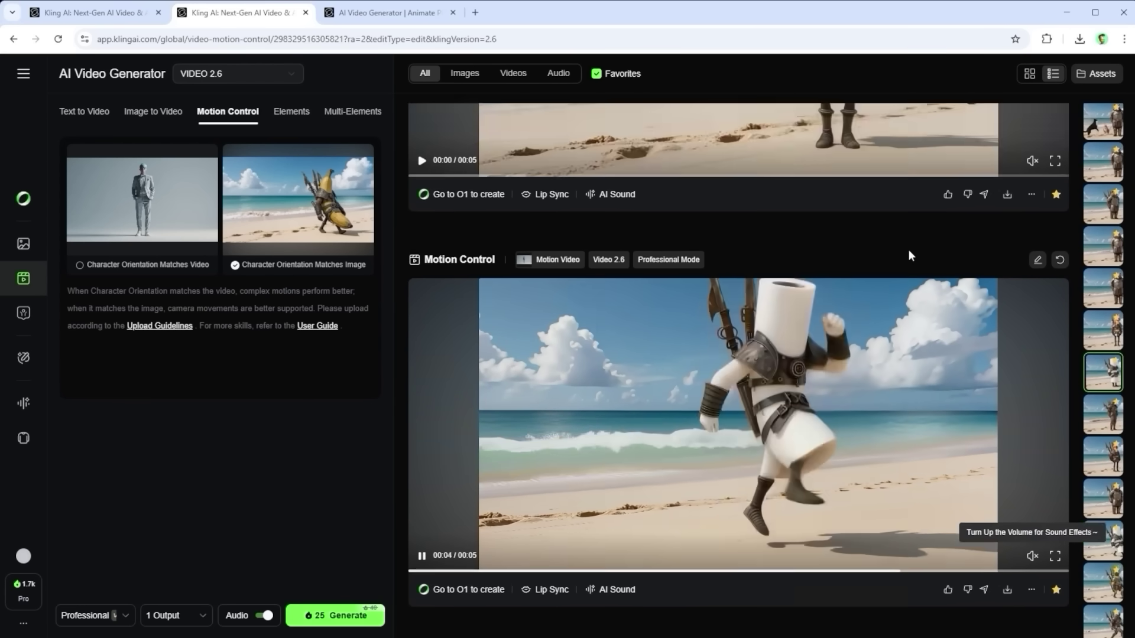
pyautogui.scroll(2, 909, 249)
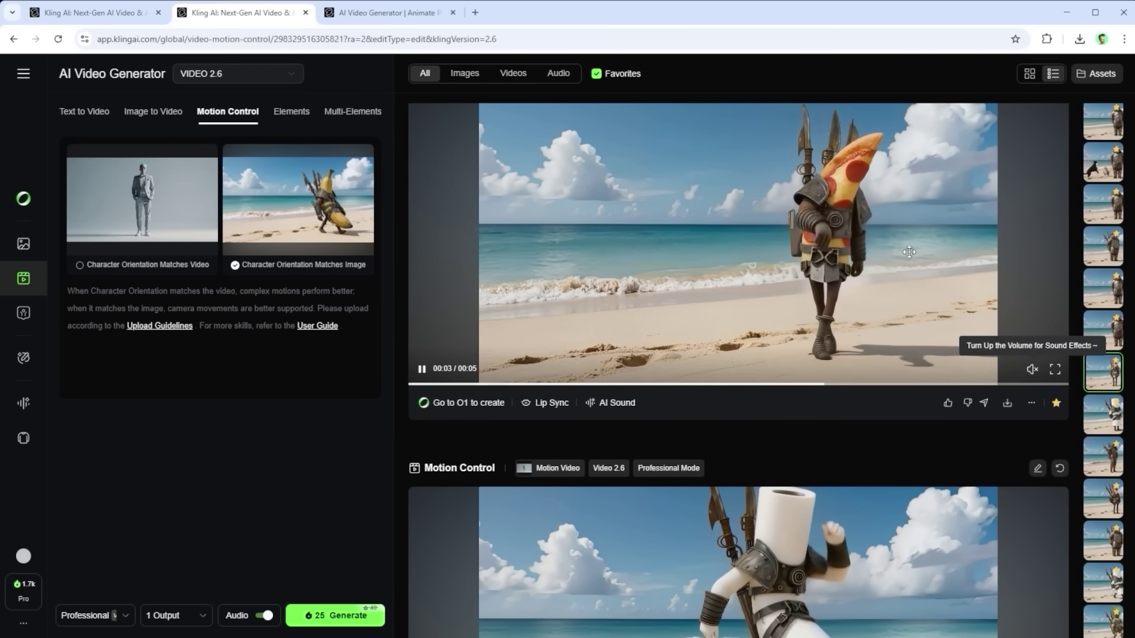
pyautogui.scroll(2, 910, 263)
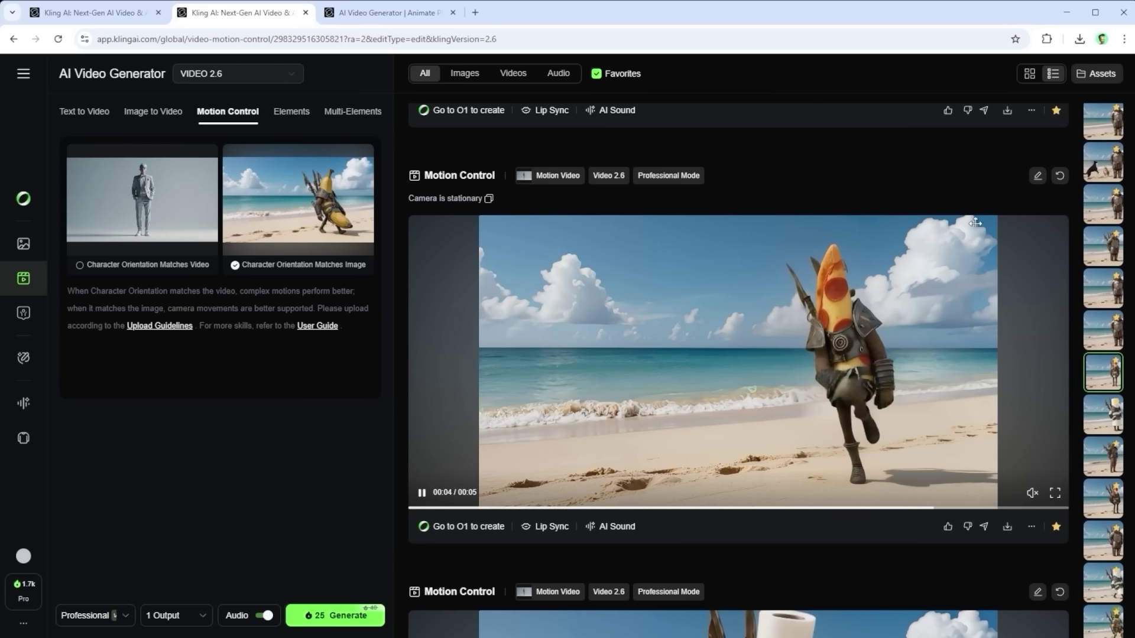
# Reload the pizza-knight clip's video and image, then delete the 'Camera is stationary' prompt
pyautogui.click(1038, 178)
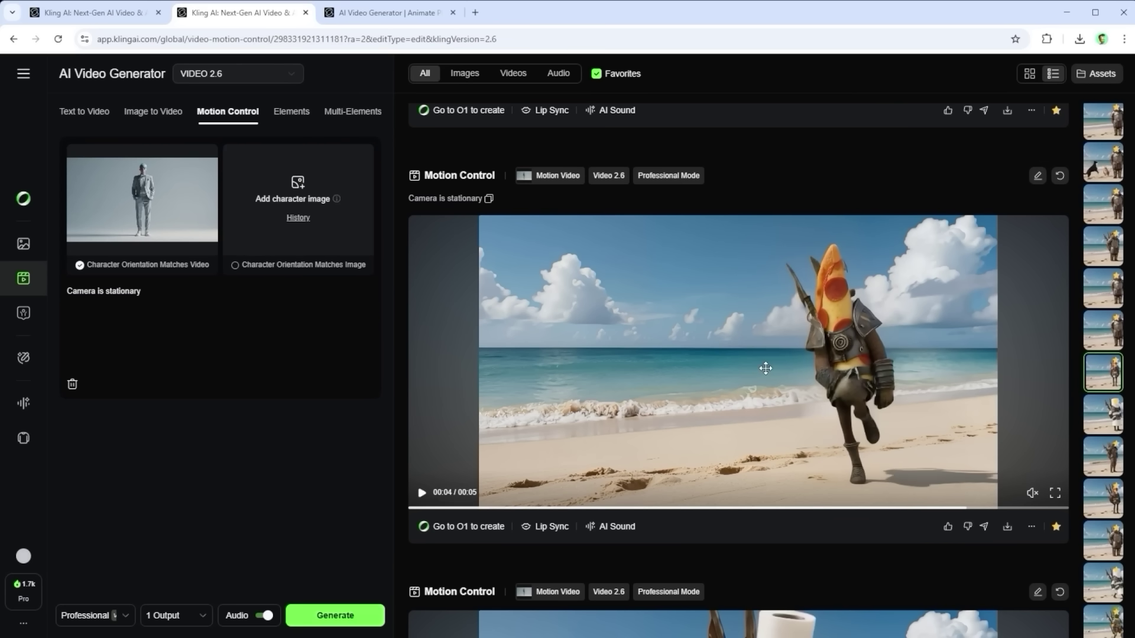
pyautogui.scroll(5, 766, 371)
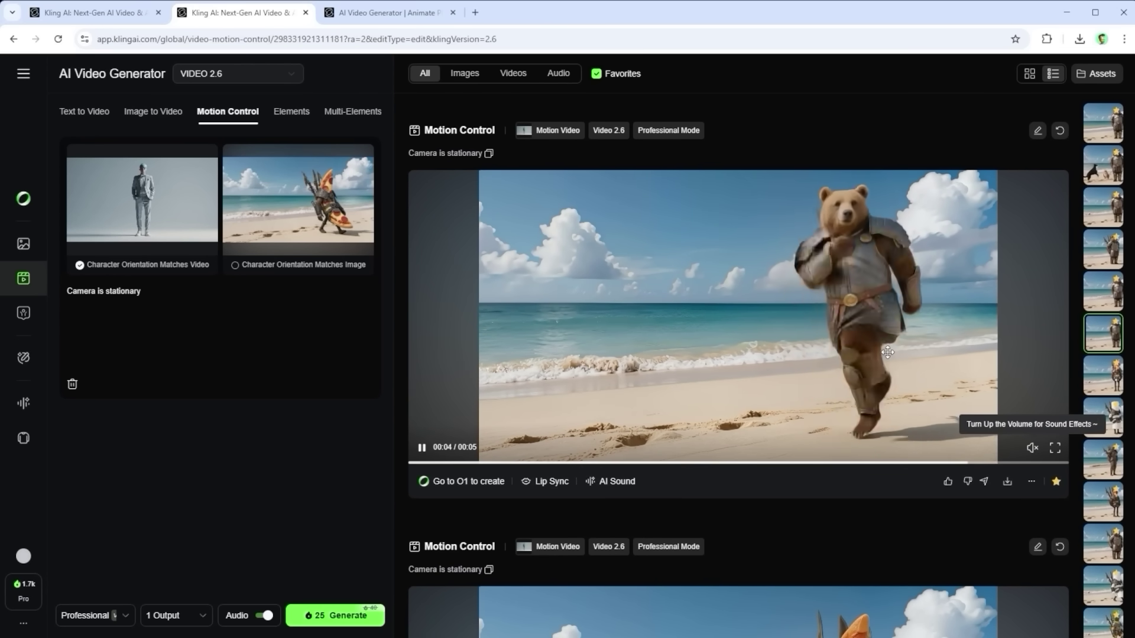
pyautogui.scroll(-3, 910, 353)
pyautogui.scroll(1, 922, 355)
pyautogui.scroll(1, 925, 356)
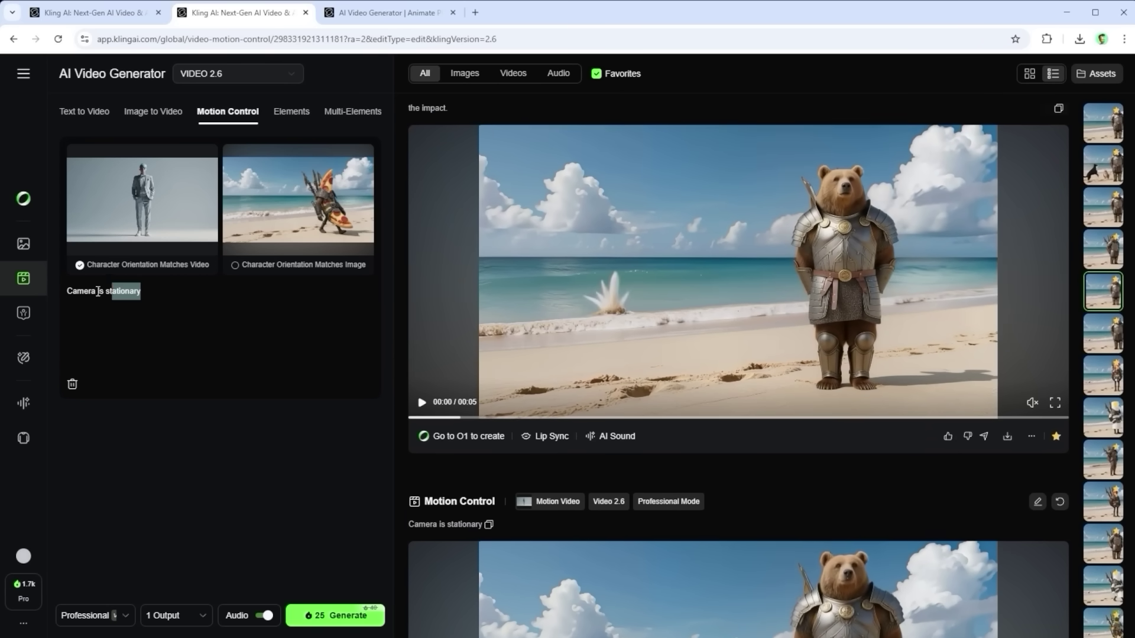
pyautogui.press('BackSpace')
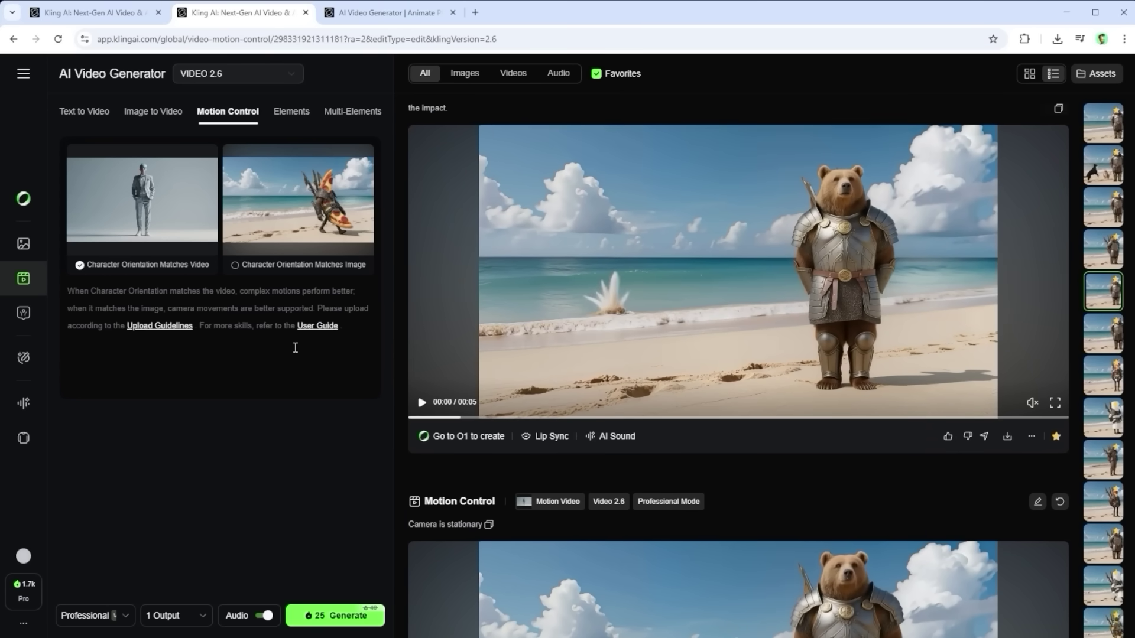
pyautogui.moveTo(356, 176)
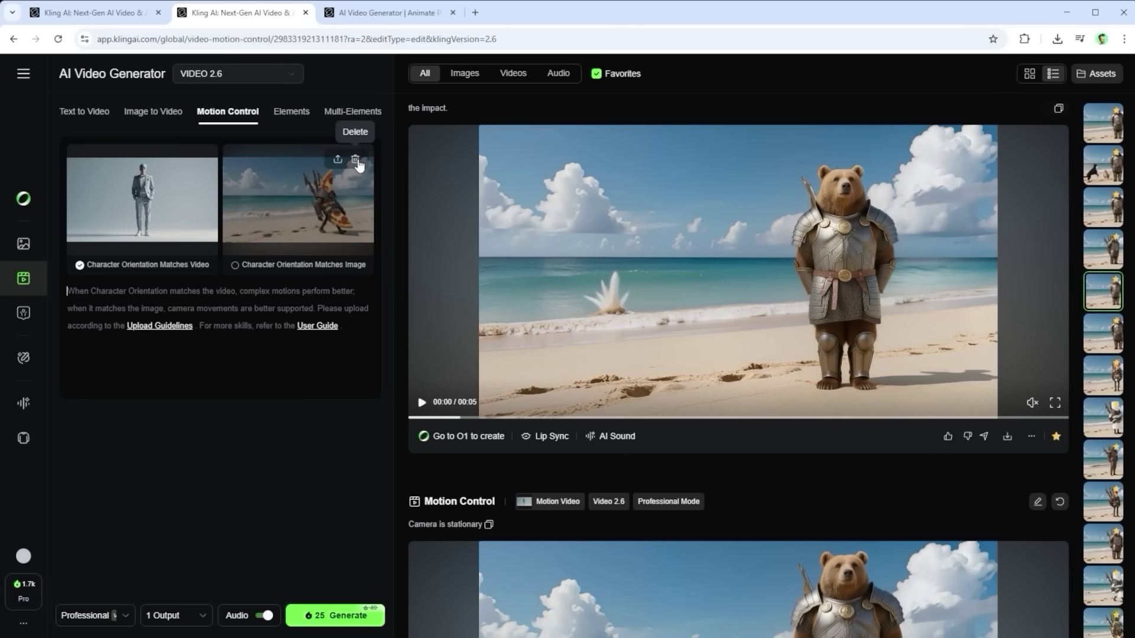
# Play the ocean-splash bear clip and reload the harvester clip's prompt into the generator
pyautogui.click(808, 342)
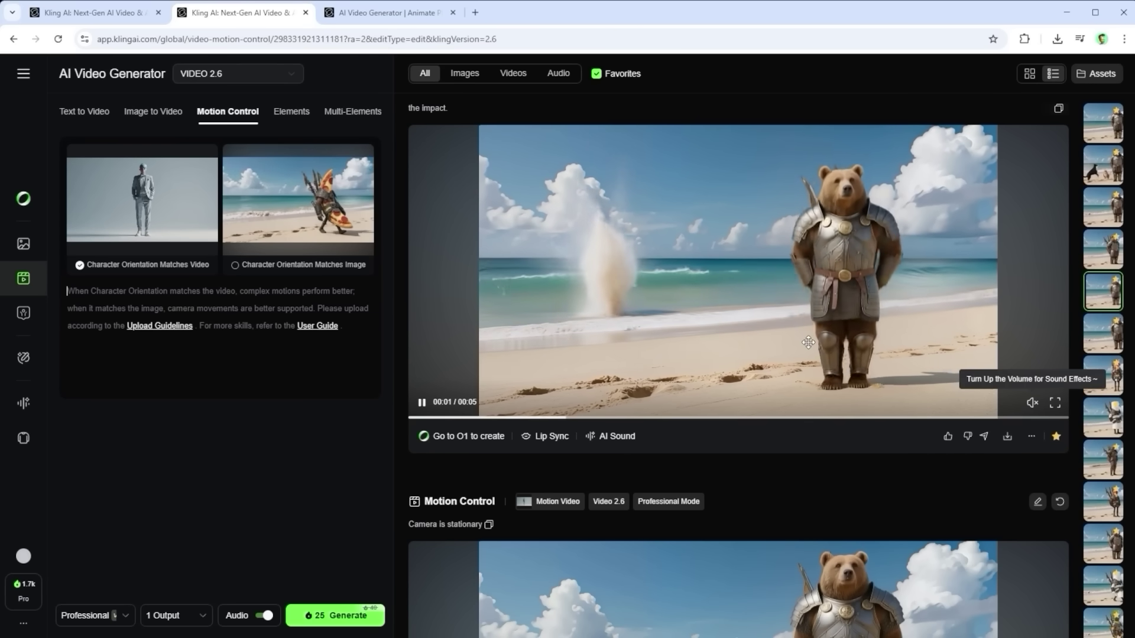
pyautogui.scroll(1, 828, 325)
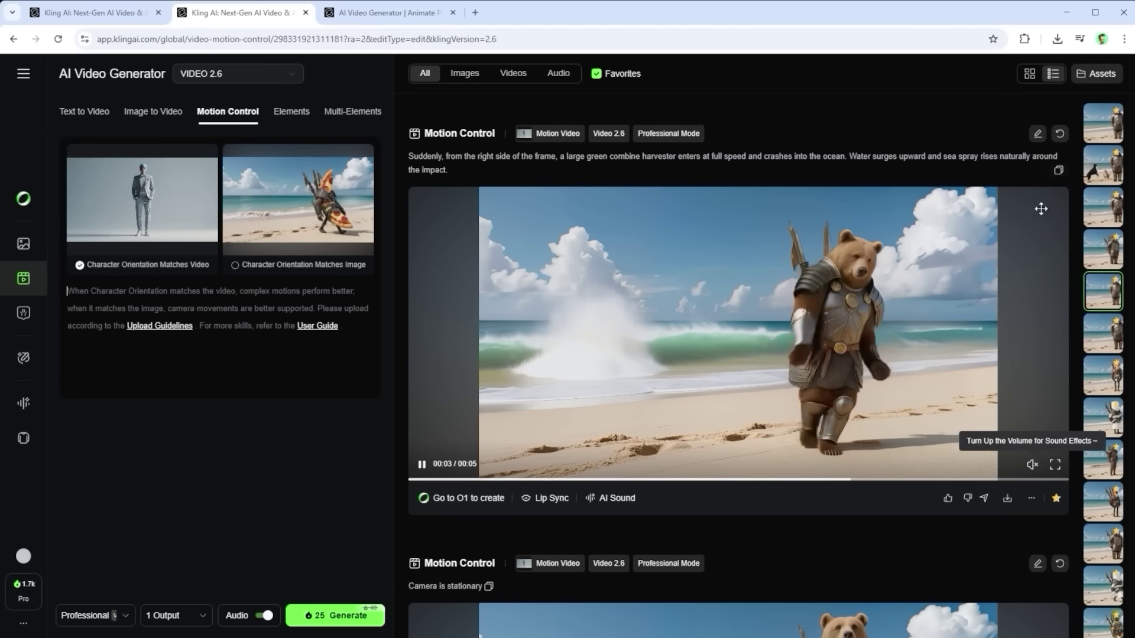
pyautogui.click(1038, 137)
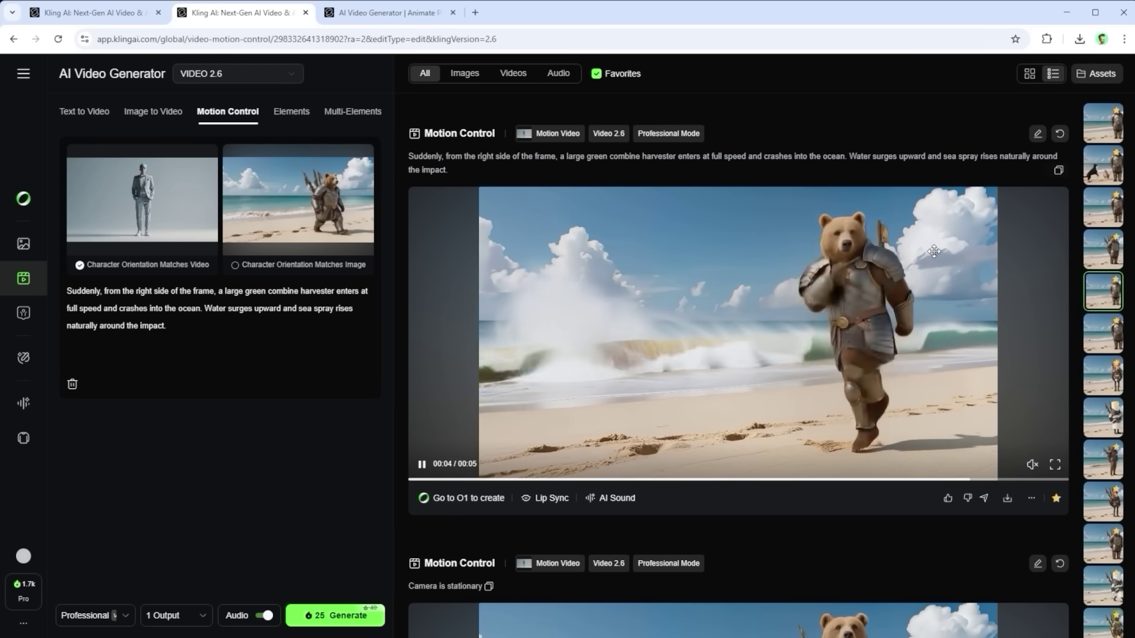
pyautogui.scroll(5, 935, 251)
pyautogui.scroll(2, 934, 250)
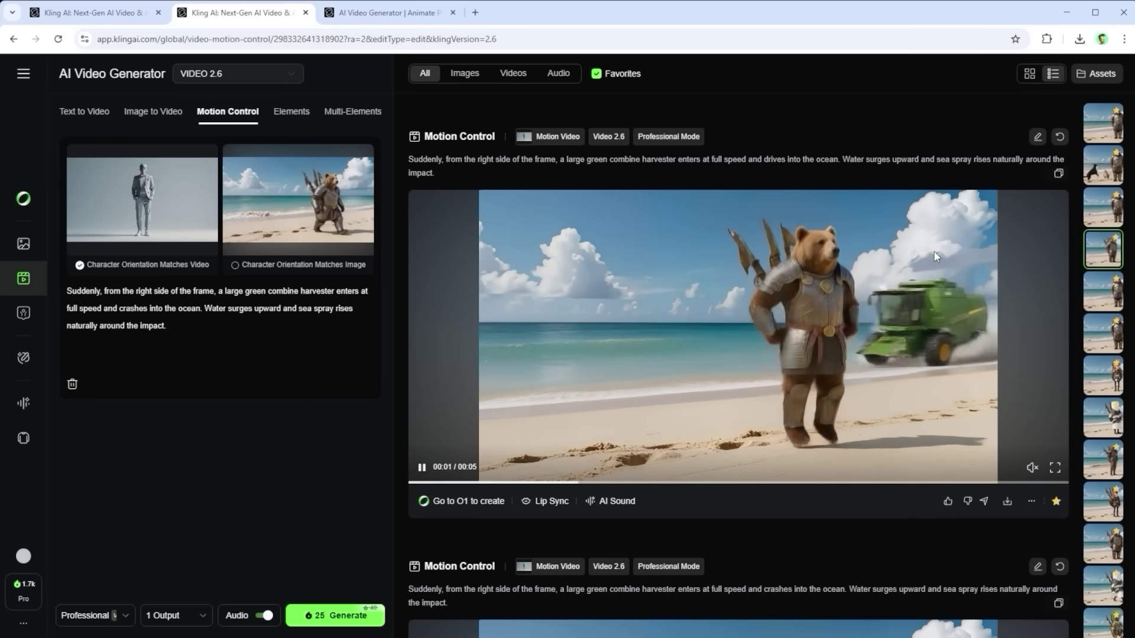
pyautogui.scroll(1, 935, 254)
pyautogui.scroll(7, 937, 258)
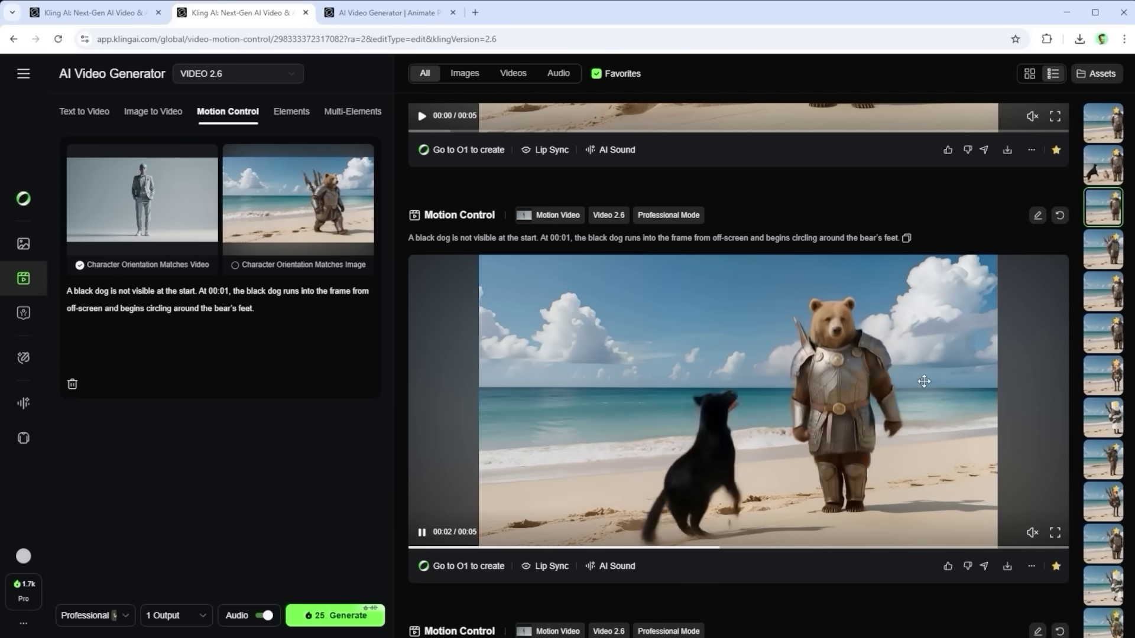
# Scroll back through earlier results to the animals Motion Control bear clip
pyautogui.scroll(5, 924, 381)
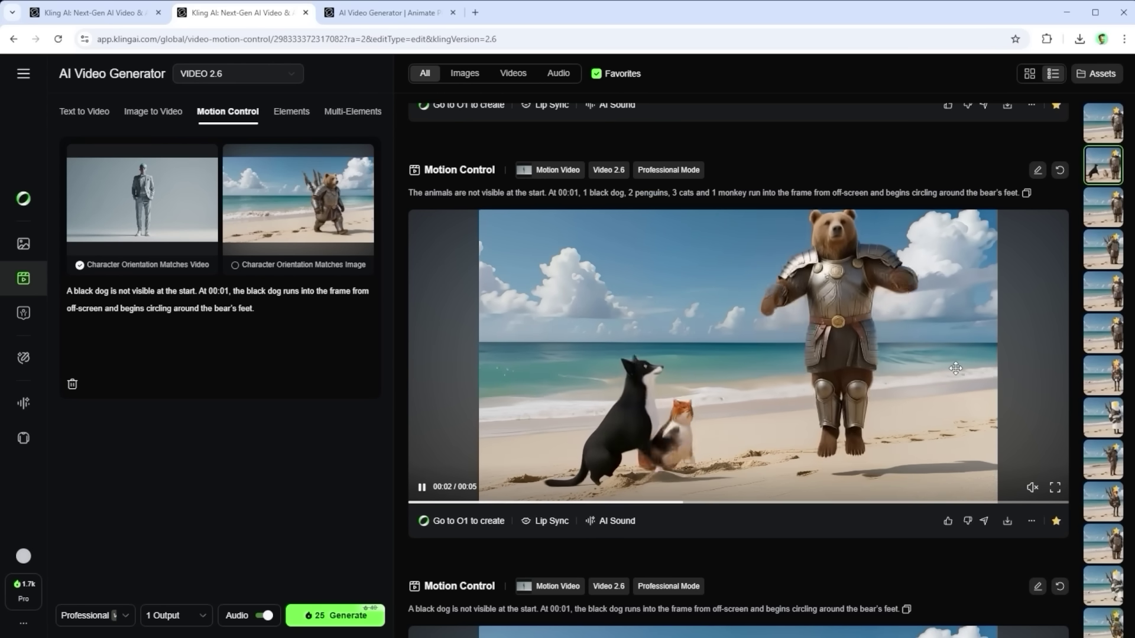
pyautogui.scroll(5, 956, 368)
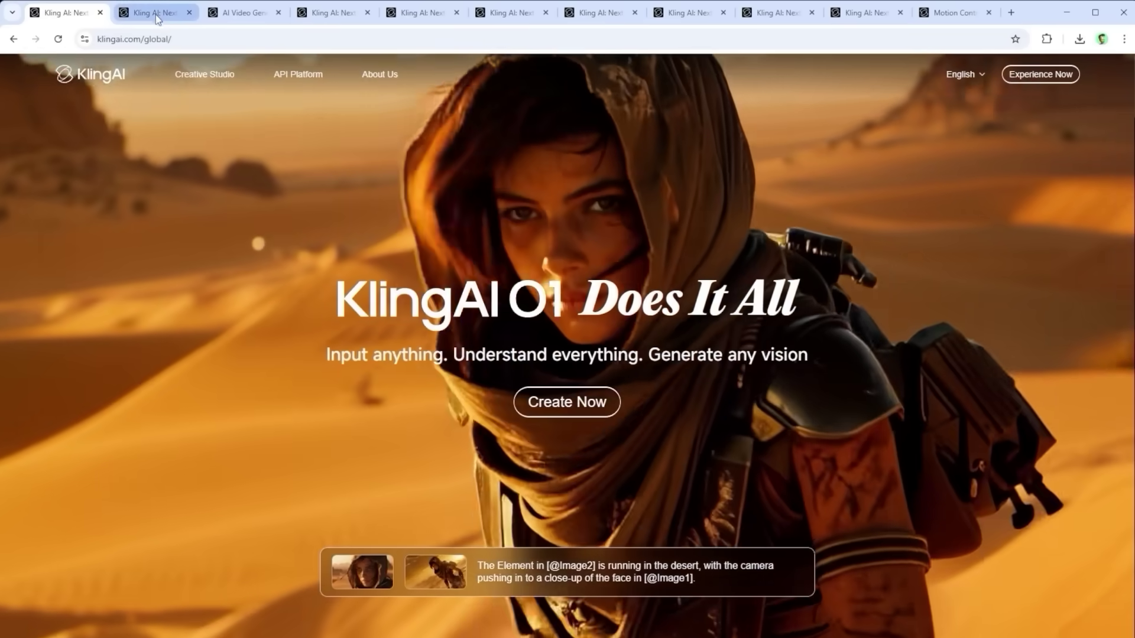
# Open the AI Video Generator on Image to Video and confirm the VIDEO 2.6 model
pyautogui.click(154, 12)
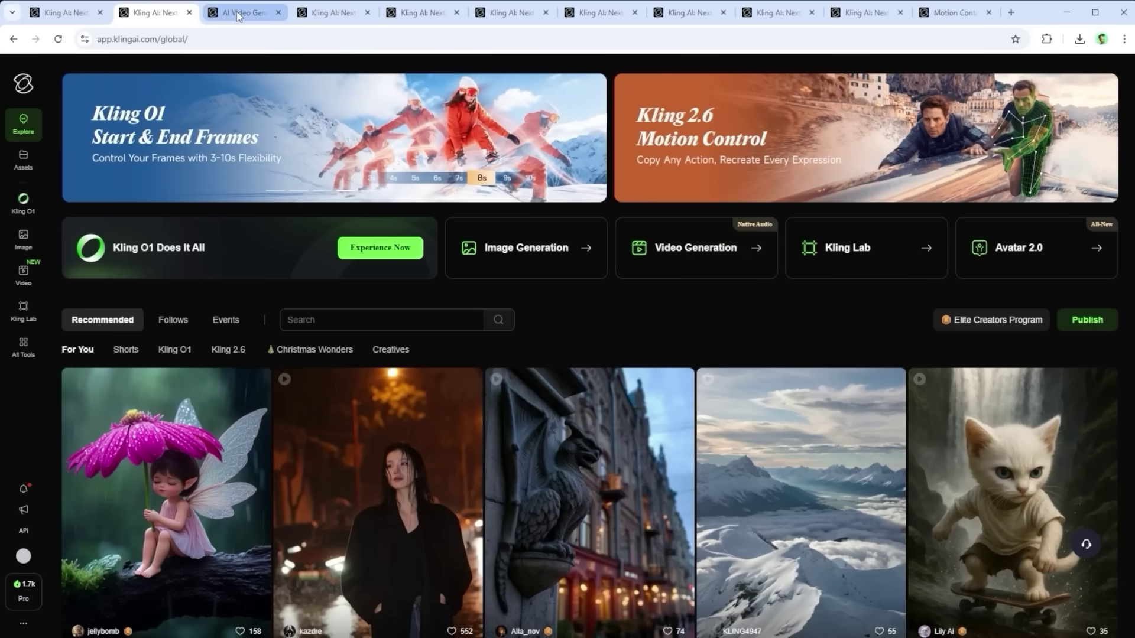
pyautogui.click(237, 12)
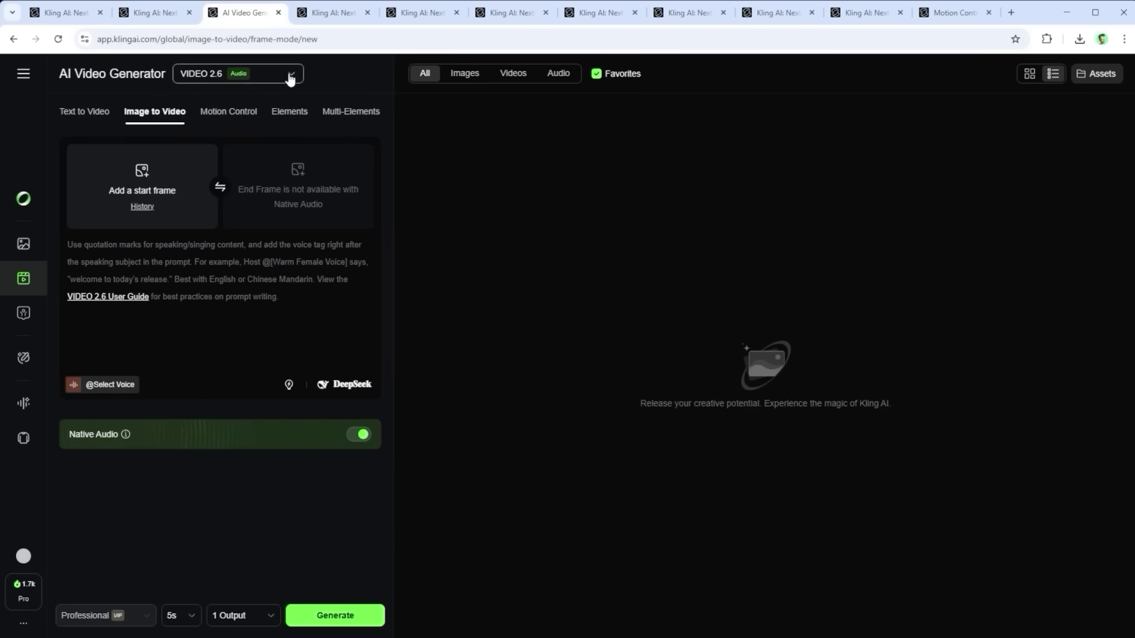
pyautogui.click(290, 77)
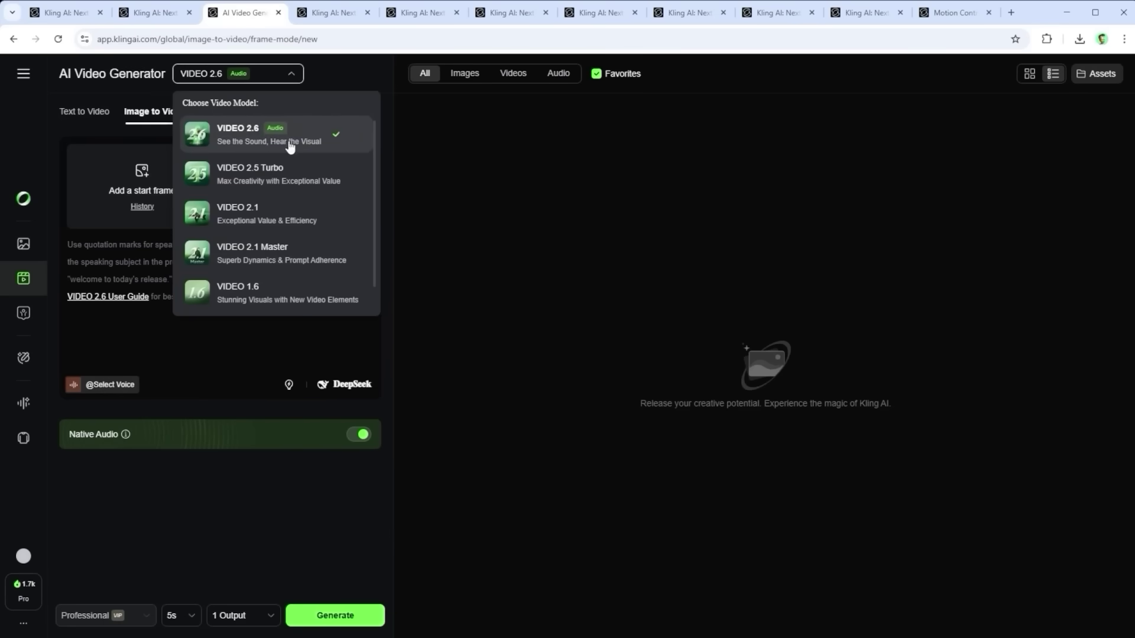
pyautogui.click(239, 352)
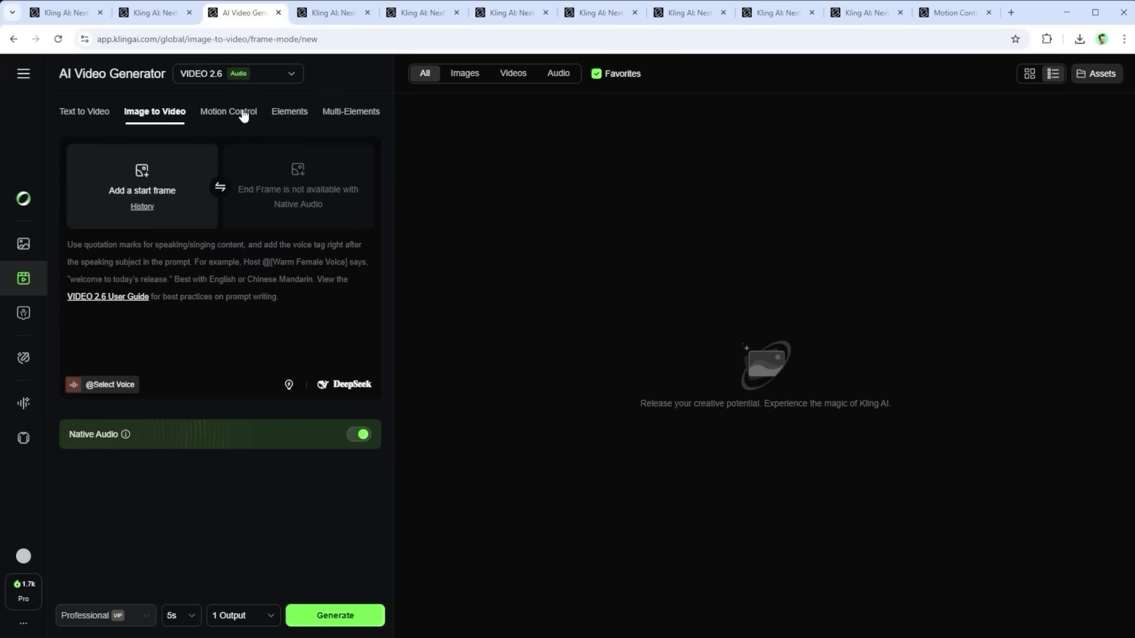
# Step through the tabs showing the motion video and banana character being loaded
pyautogui.click(332, 12)
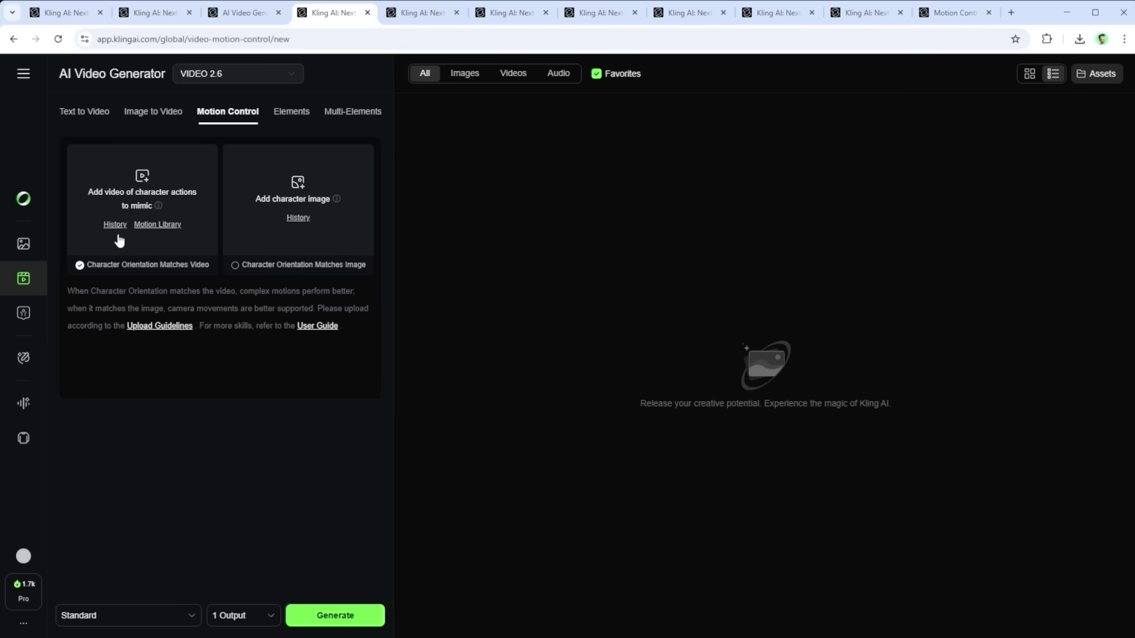
pyautogui.click(404, 14)
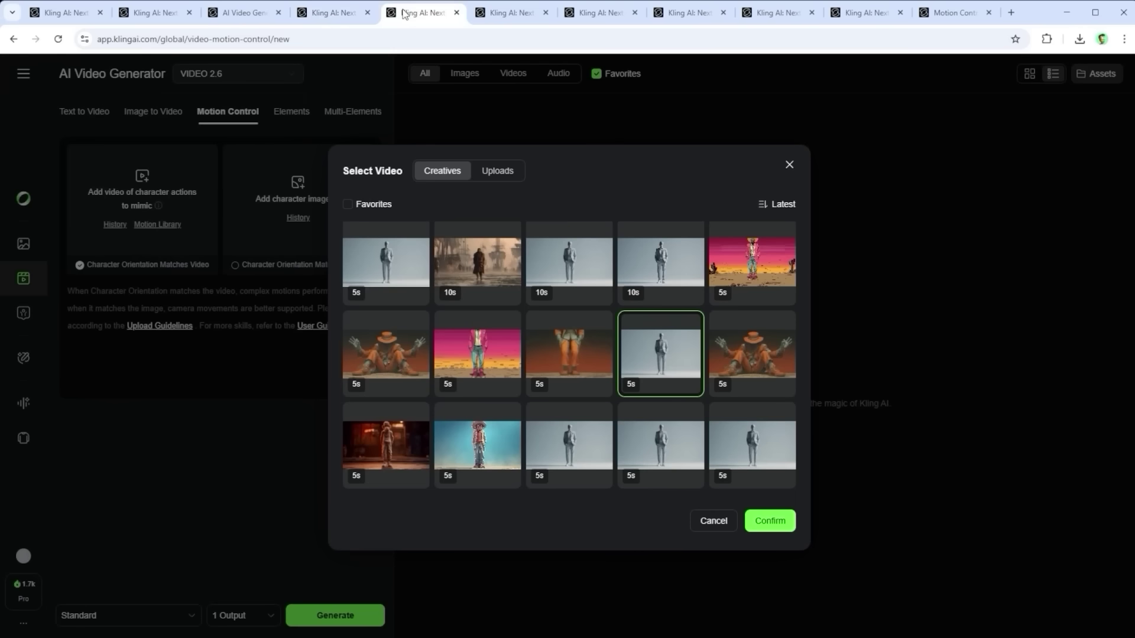
pyautogui.click(503, 14)
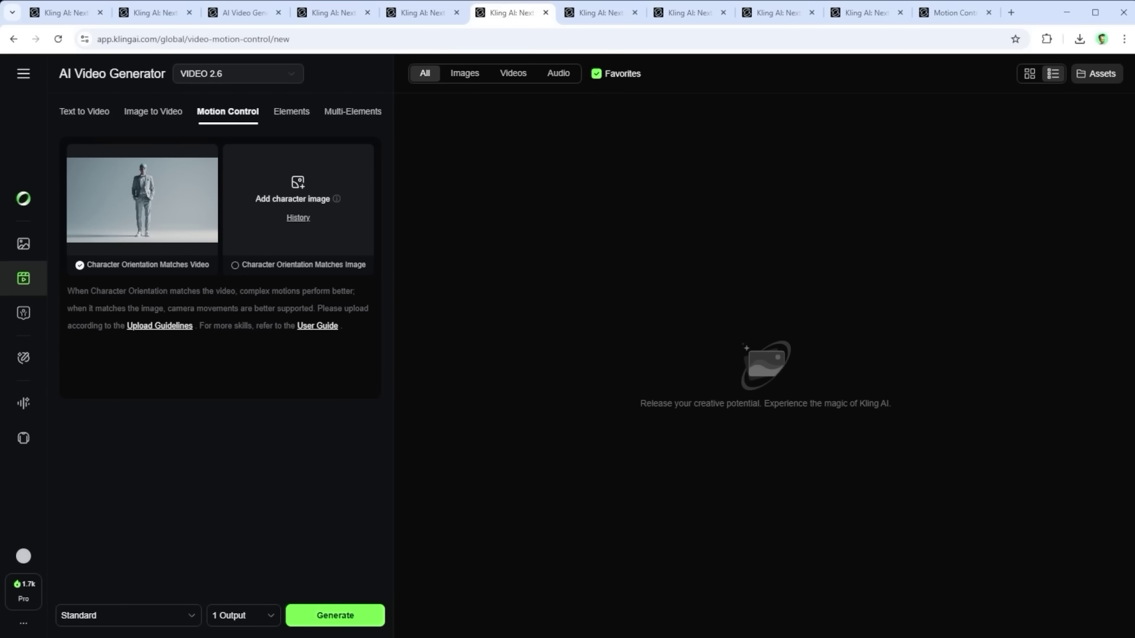
pyautogui.click(603, 14)
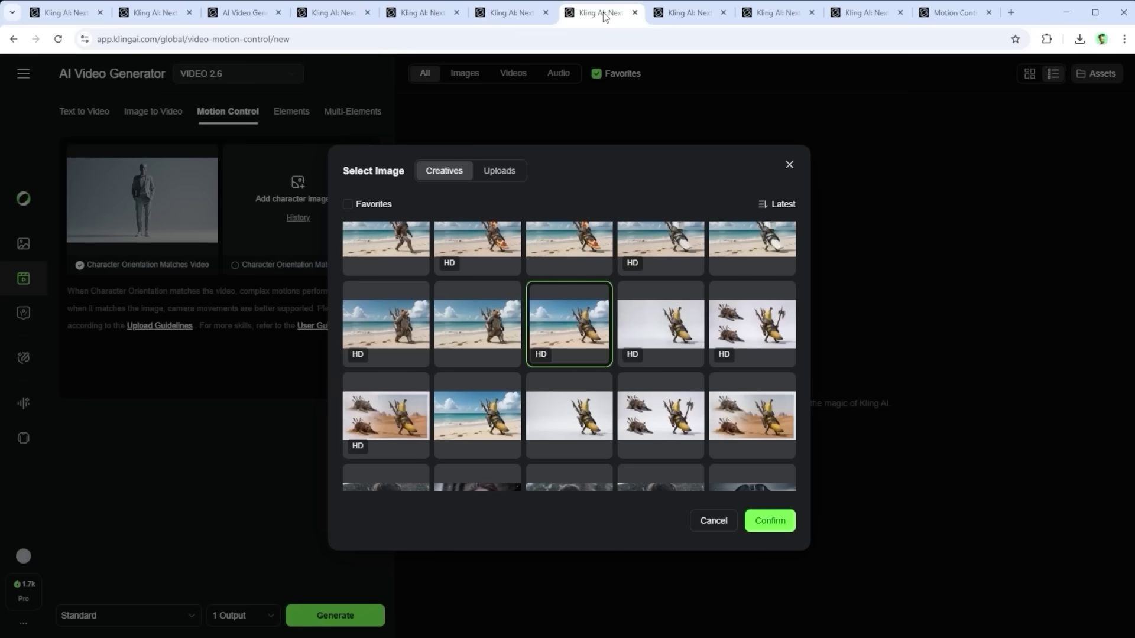
pyautogui.click(694, 14)
# Use image-matched orientation, start a prompt, and switch the quality mode to Professional
pyautogui.moveTo(204, 163)
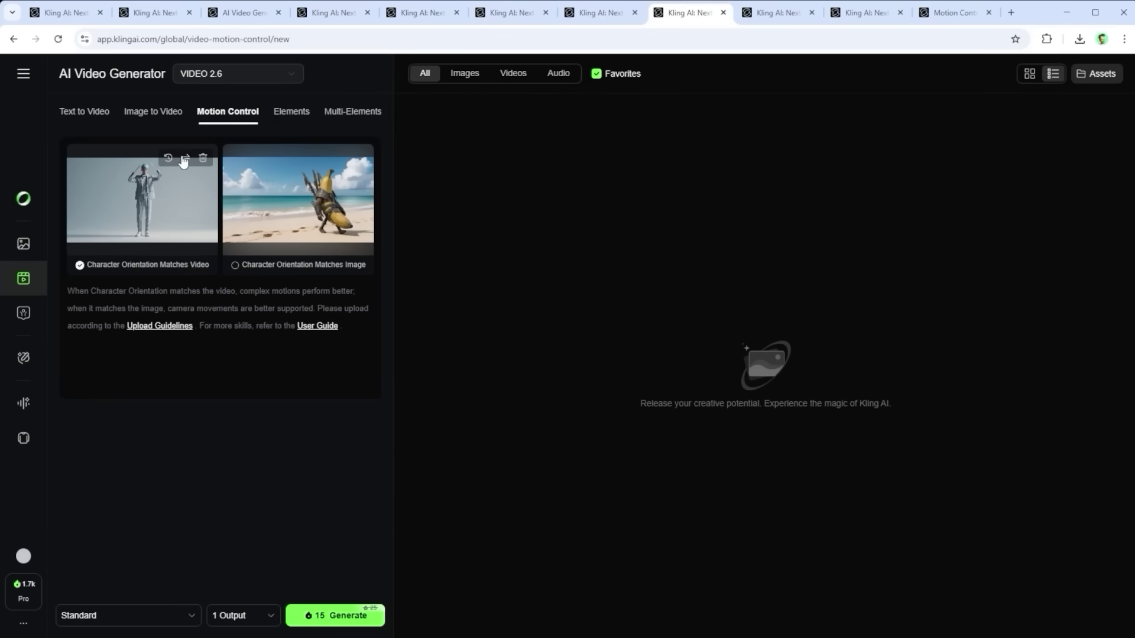
pyautogui.moveTo(359, 160)
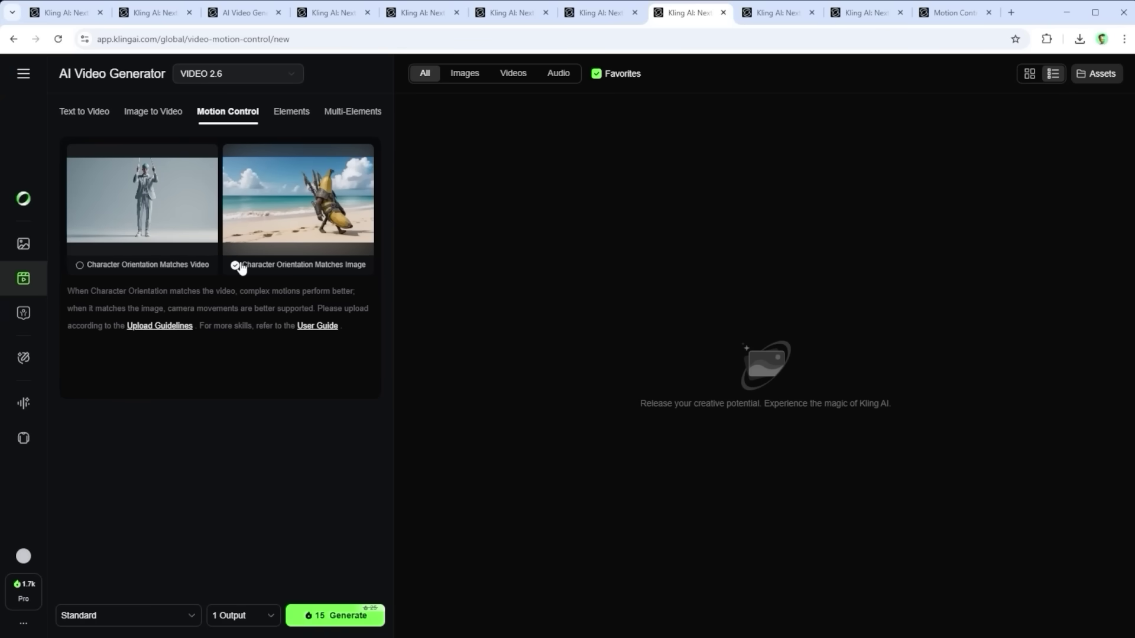
pyautogui.click(141, 298)
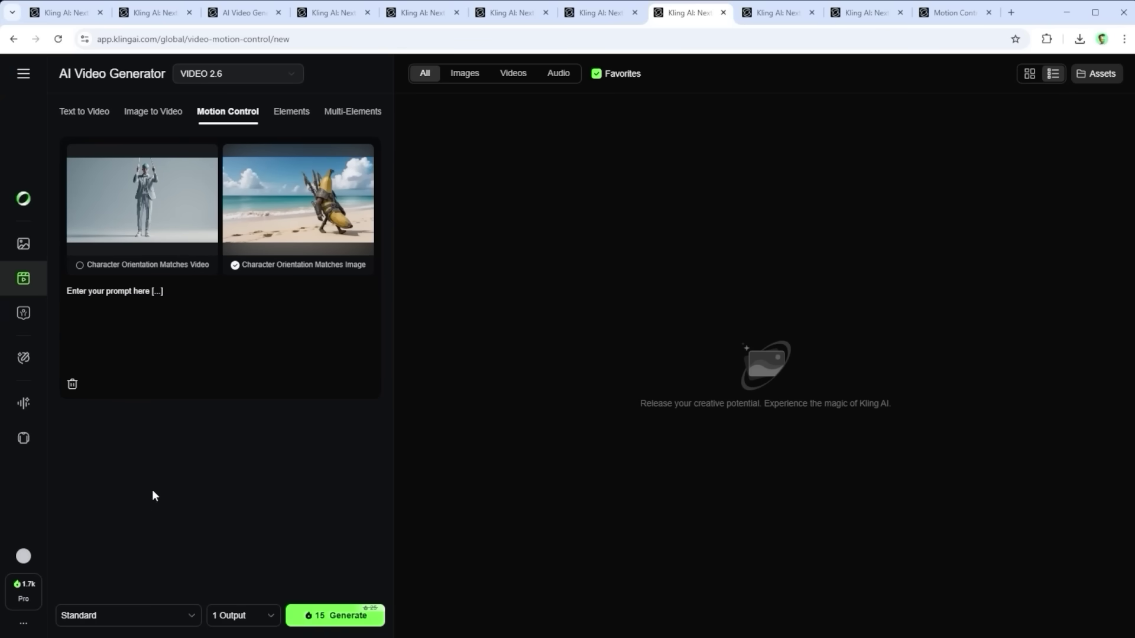
pyautogui.click(122, 621)
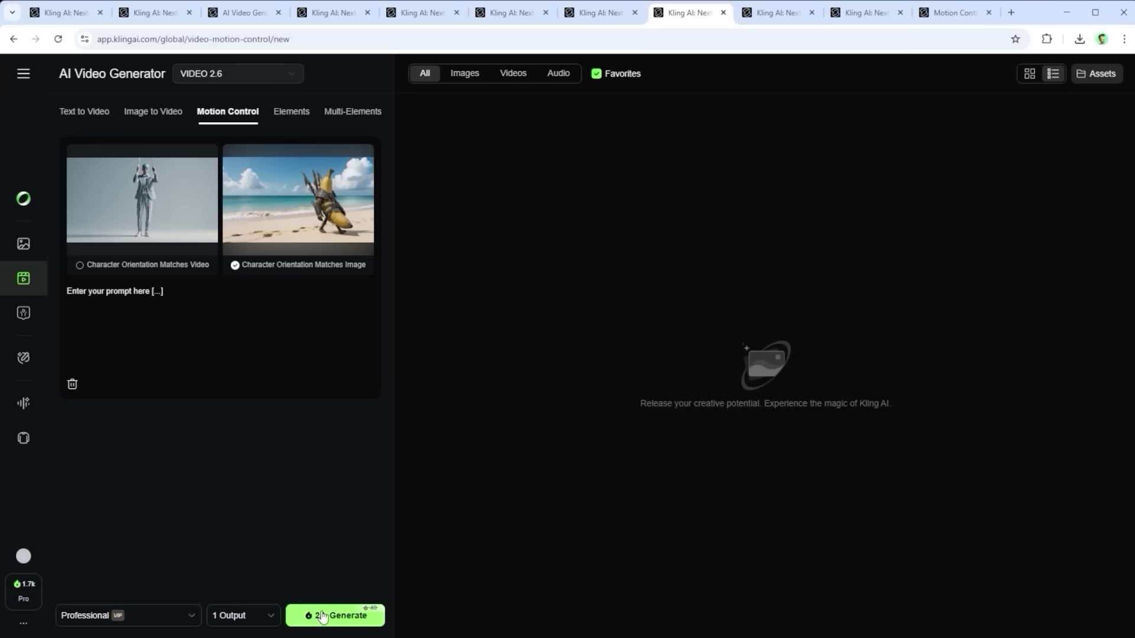
# Play and pause the finished banana beach clip, then view the cartoon man's result
pyautogui.click(772, 13)
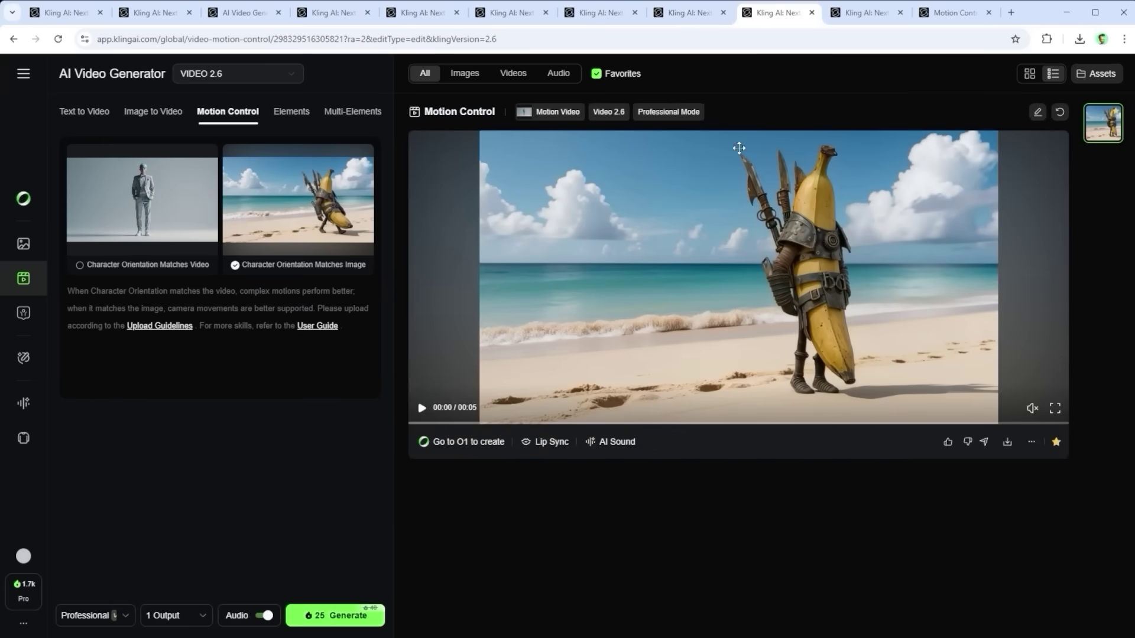
pyautogui.click(837, 237)
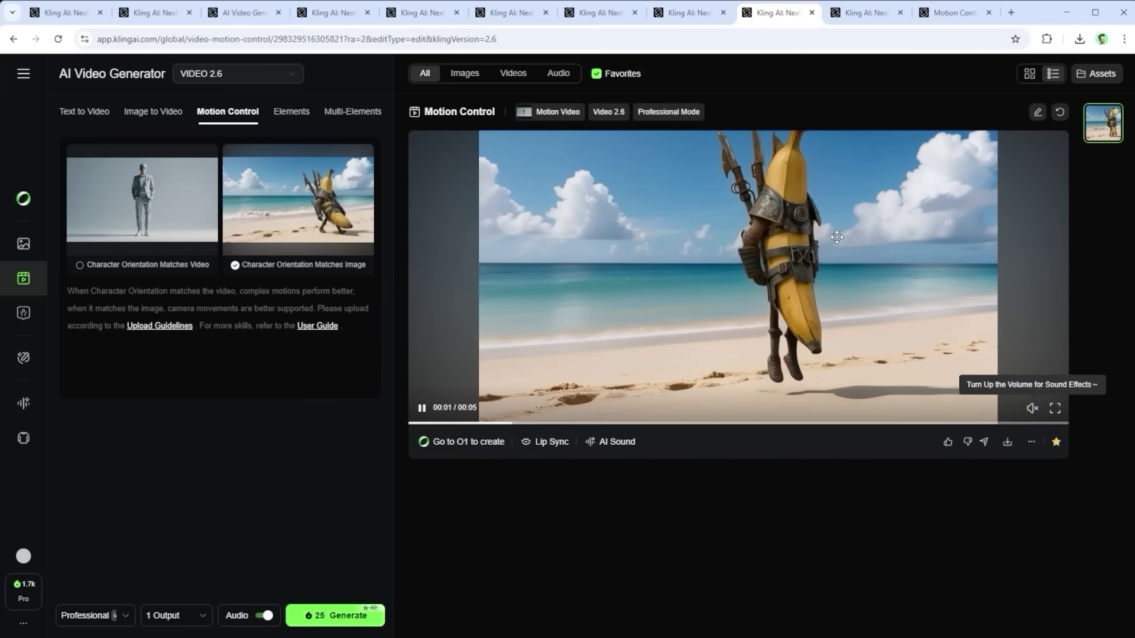
pyautogui.click(832, 235)
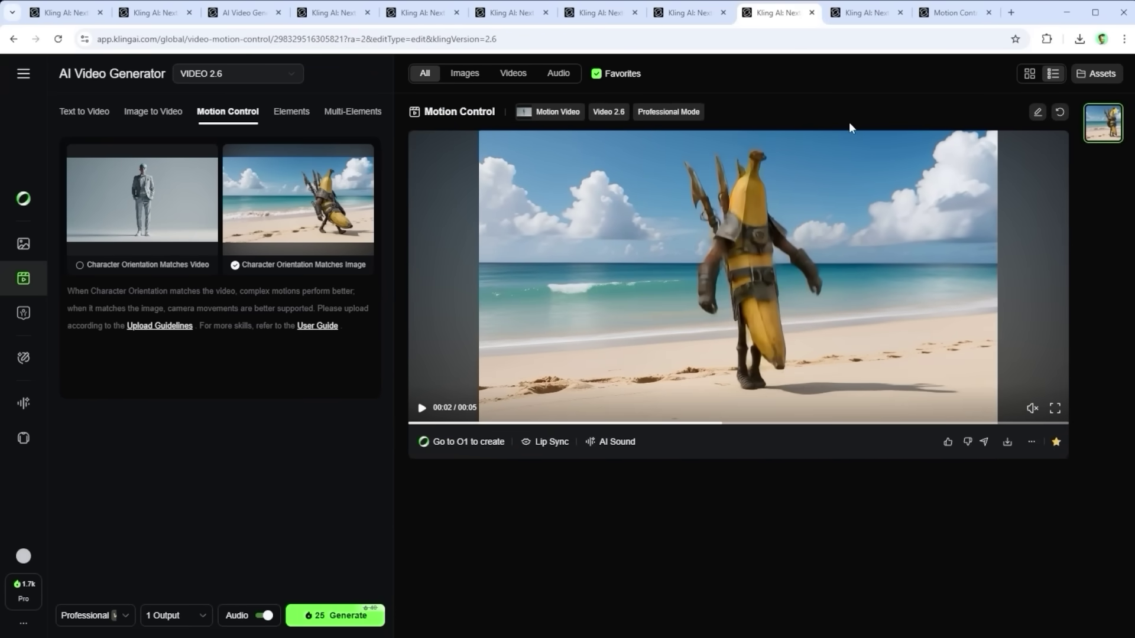
pyautogui.click(865, 12)
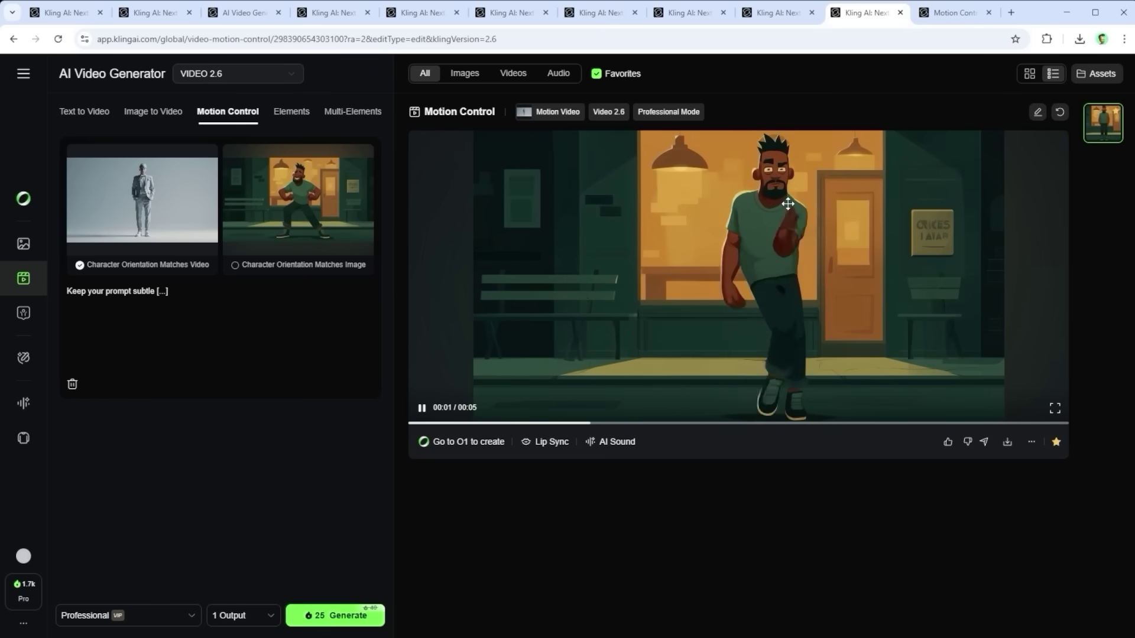
# Scroll through the Motion Control user guide's demo effect tables
pyautogui.click(950, 14)
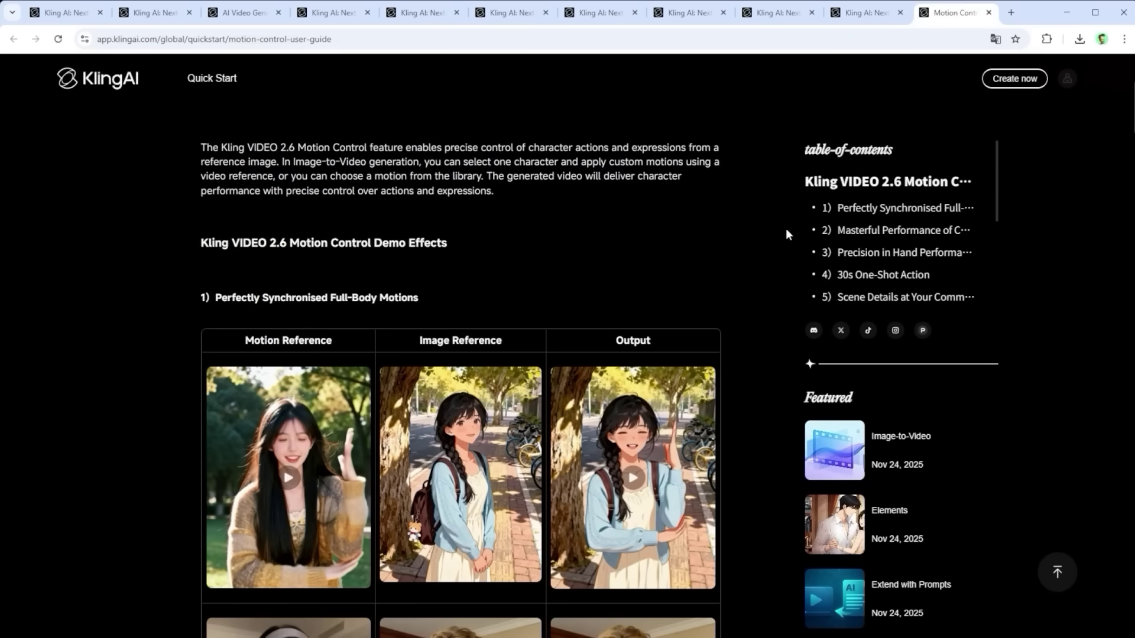
pyautogui.scroll(-1, 781, 241)
pyautogui.scroll(-1, 778, 241)
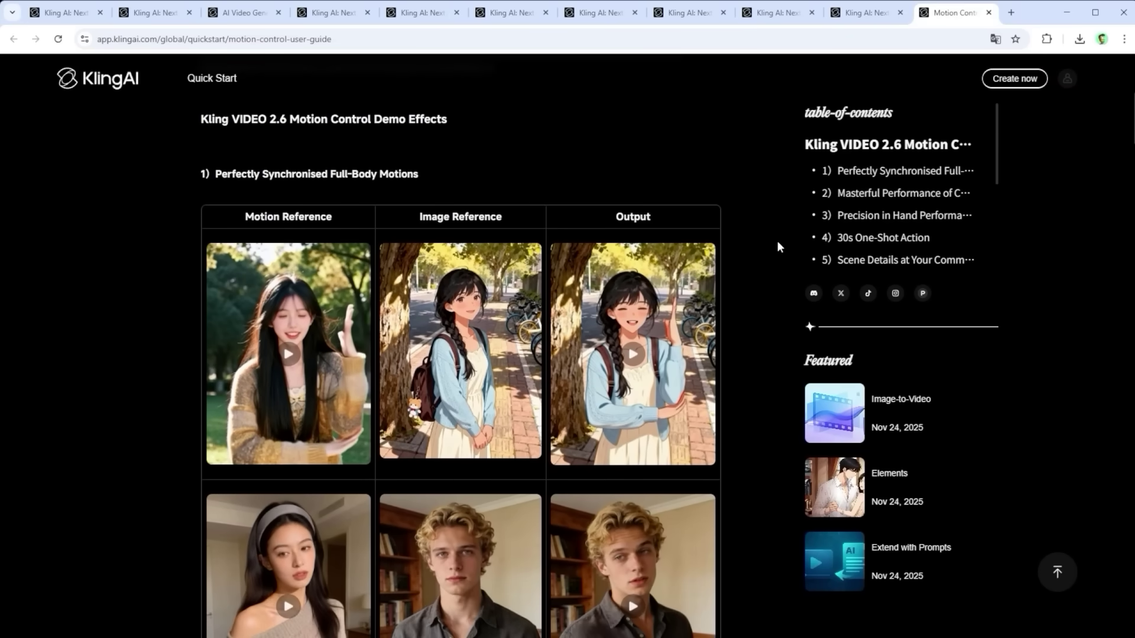
pyautogui.scroll(-1, 778, 240)
pyautogui.scroll(-1, 775, 240)
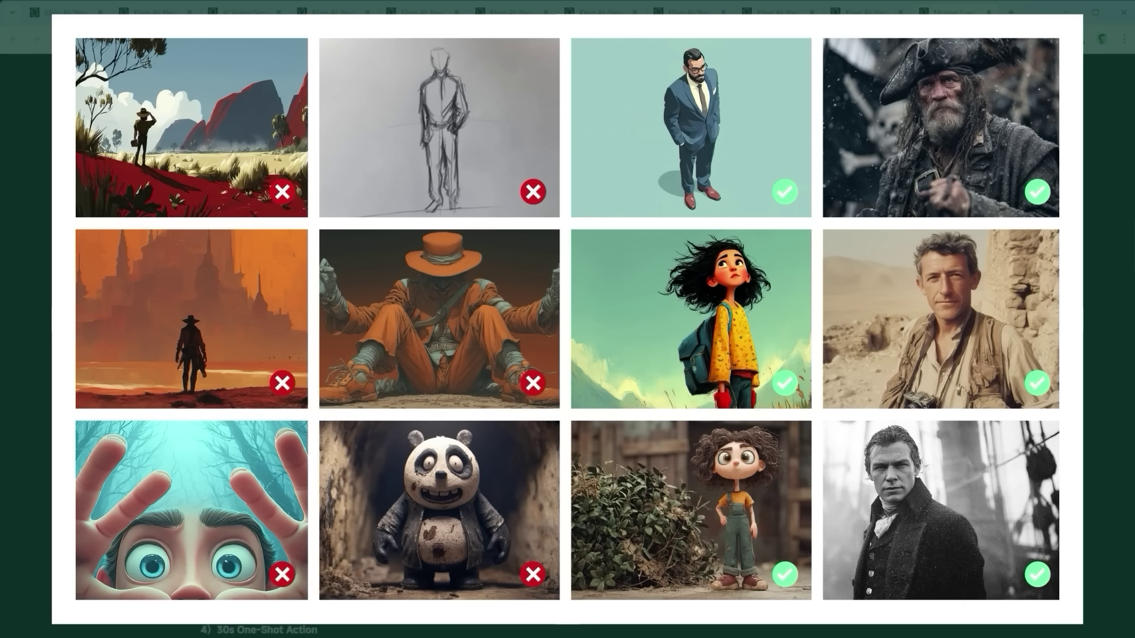
pyautogui.scroll(-1, 772, 243)
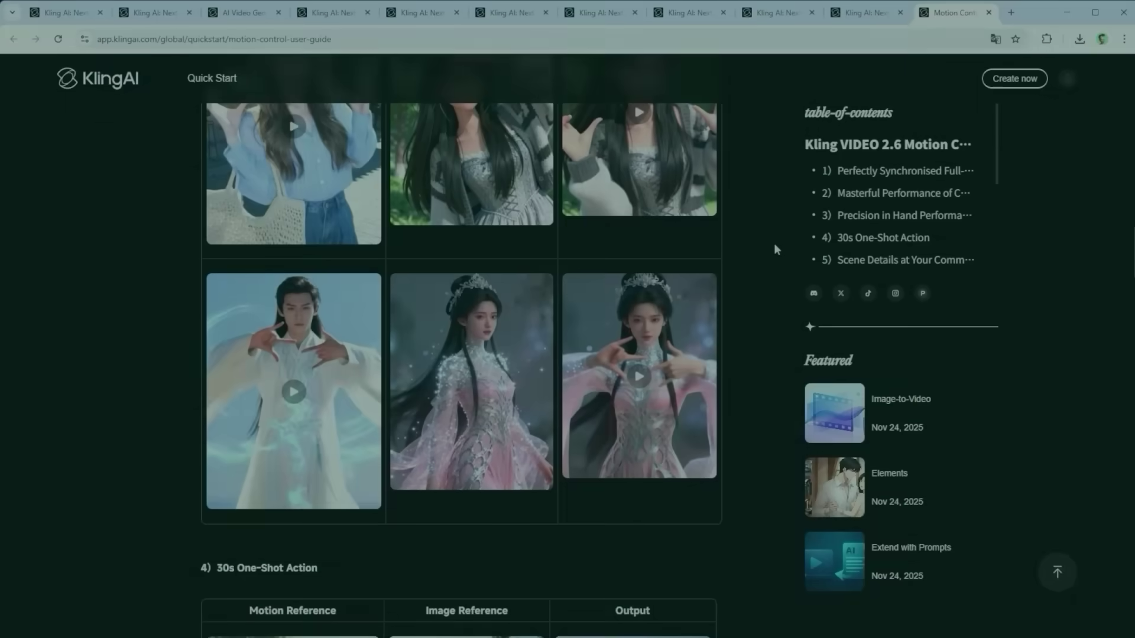
pyautogui.scroll(-4, 774, 248)
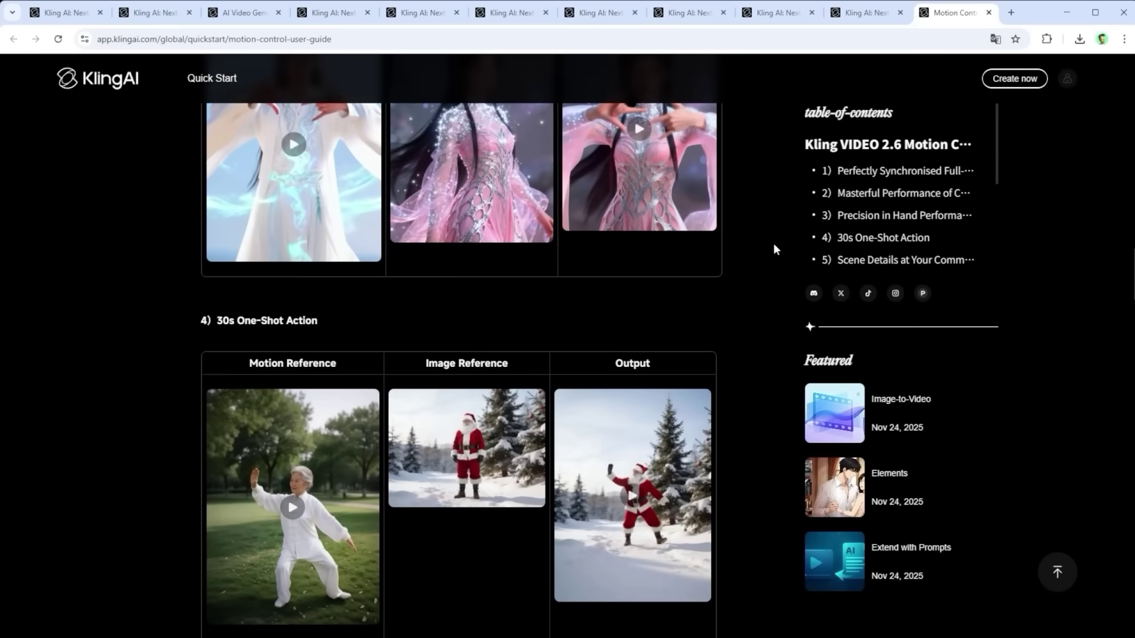
pyautogui.scroll(-1, 773, 249)
pyautogui.scroll(-2, 773, 243)
pyautogui.scroll(-2, 773, 241)
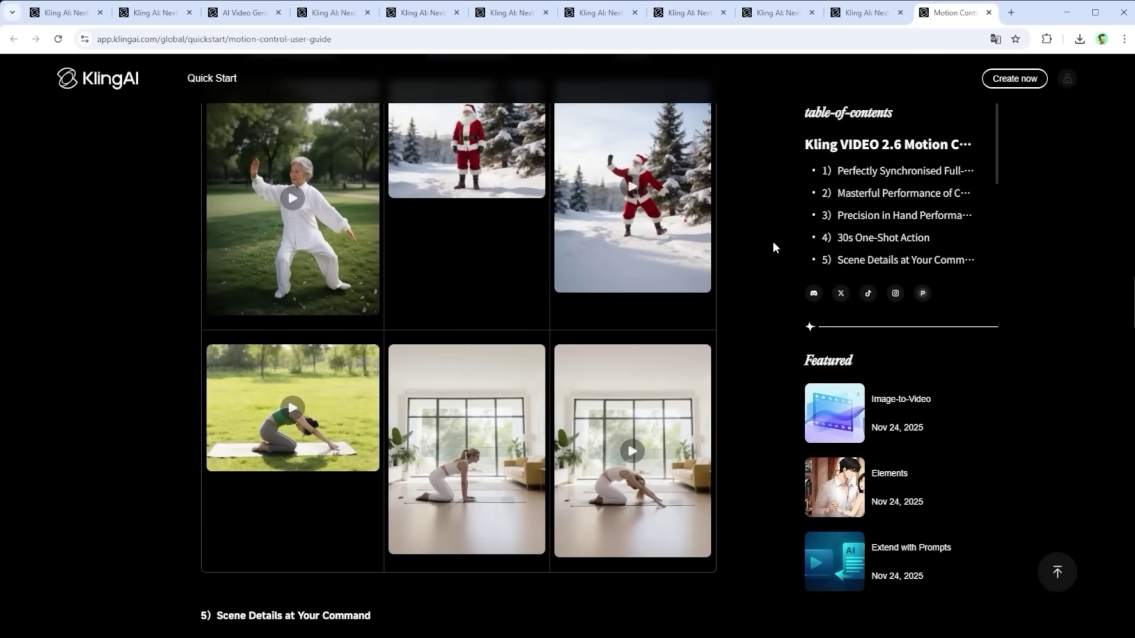
pyautogui.scroll(-3, 774, 247)
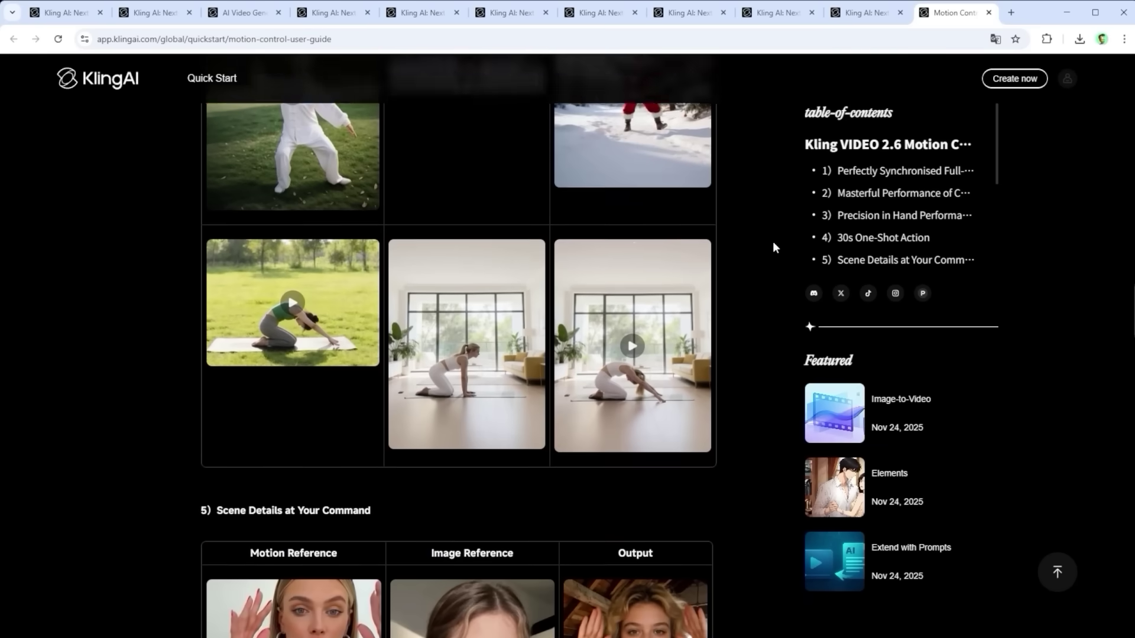
pyautogui.scroll(-2, 774, 247)
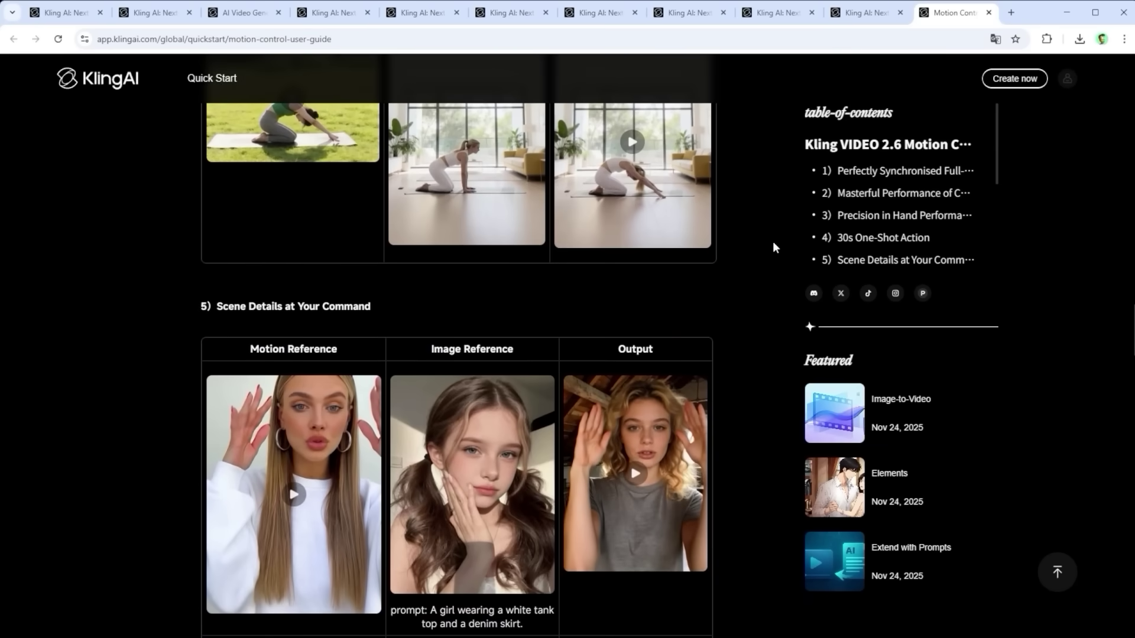
pyautogui.scroll(-1, 774, 246)
pyautogui.scroll(-3, 774, 247)
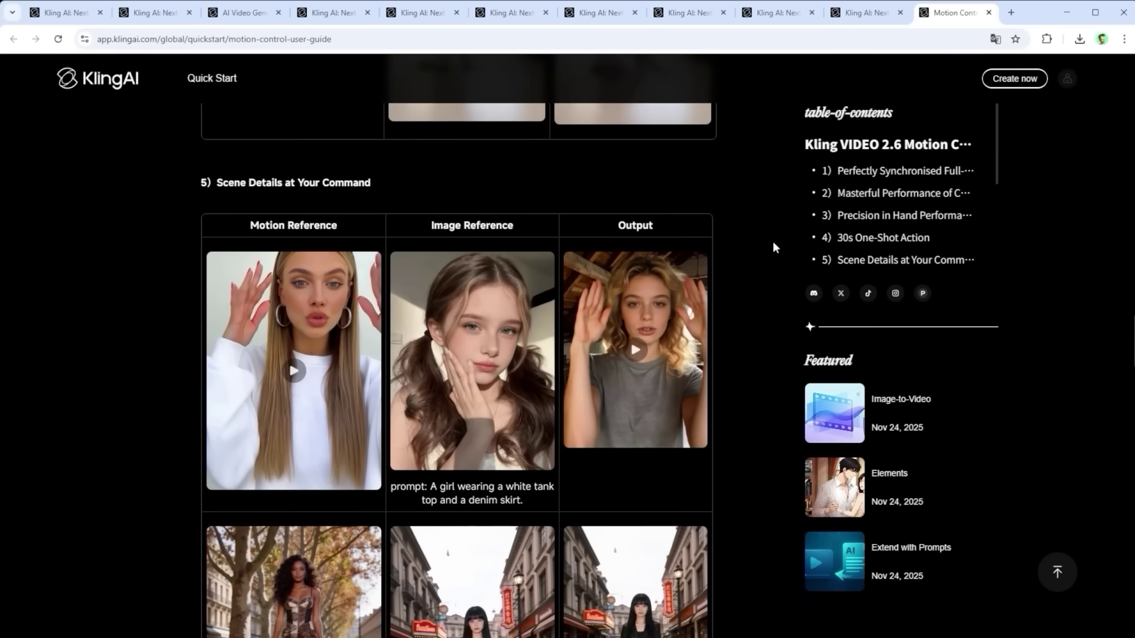
pyautogui.scroll(-4, 774, 247)
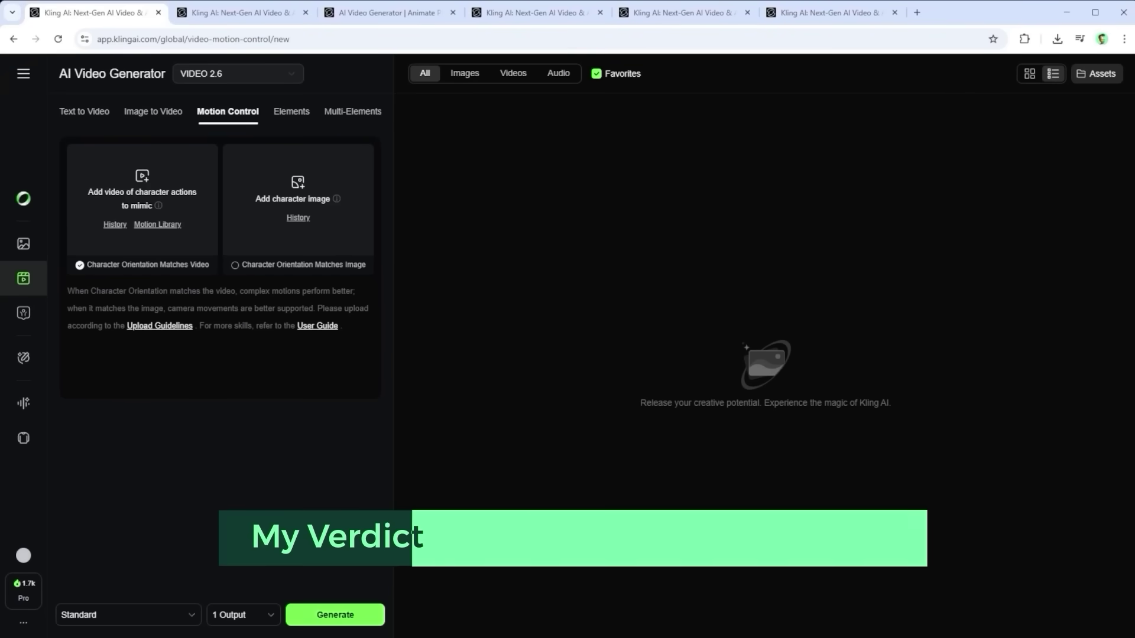
# Set Professional mode with 1 output, then view the finished pirate character clip
pyautogui.moveTo(172, 326)
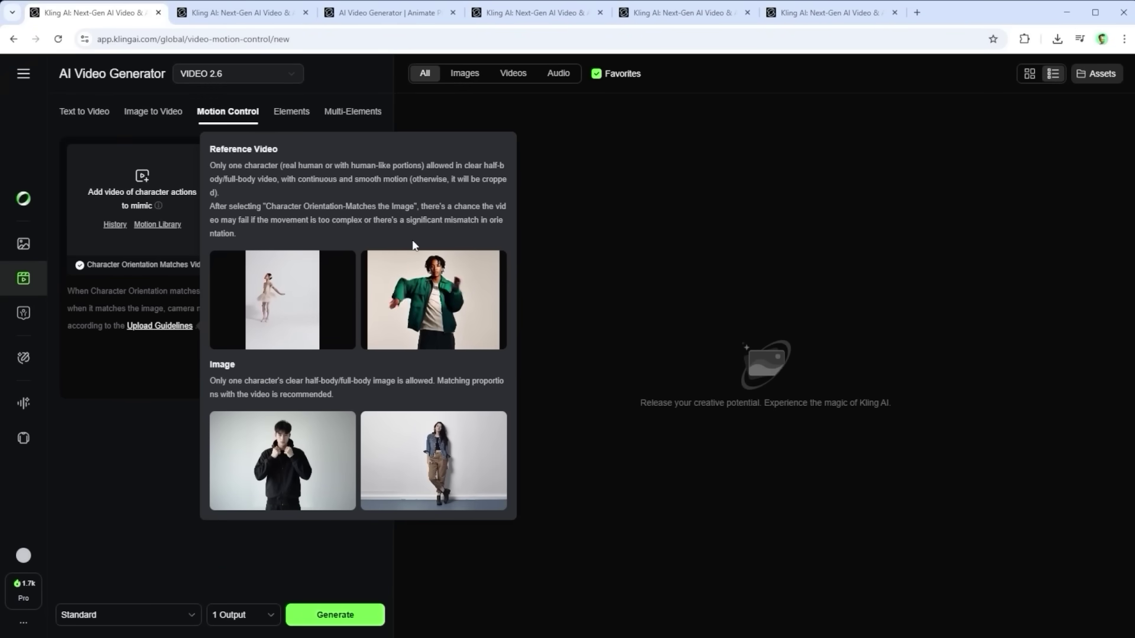
pyautogui.moveTo(117, 570)
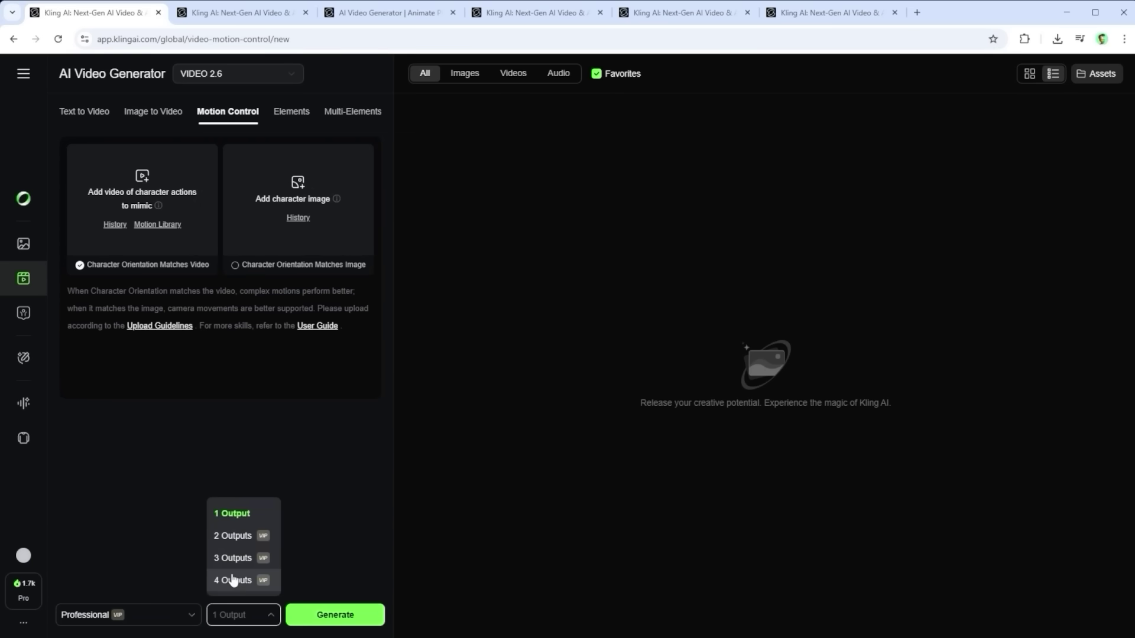
pyautogui.click(331, 539)
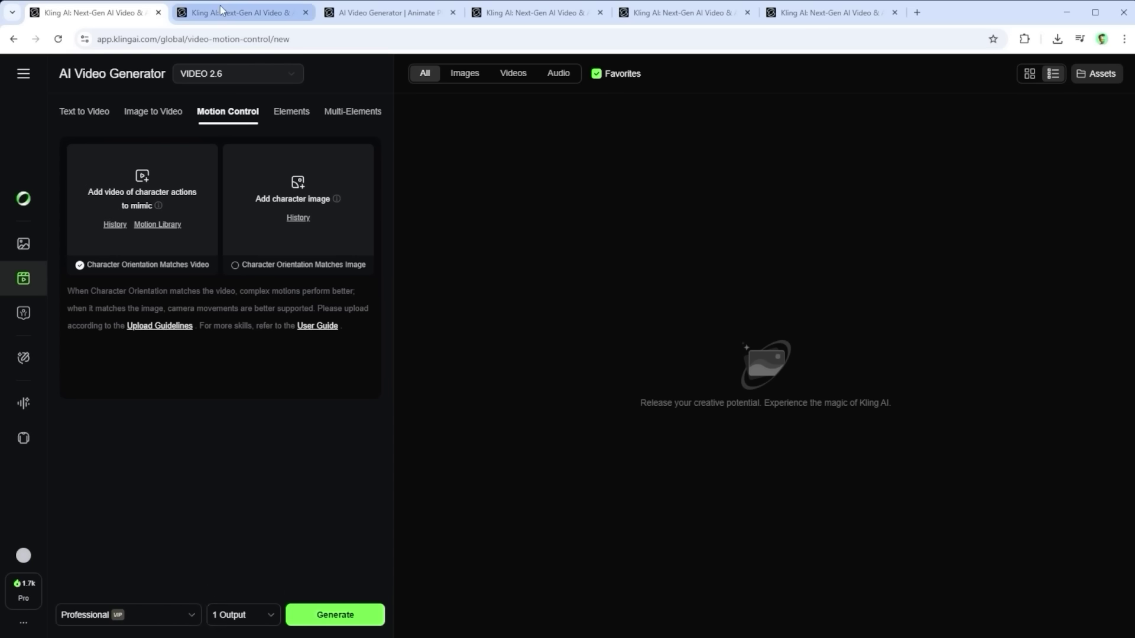
pyautogui.click(221, 12)
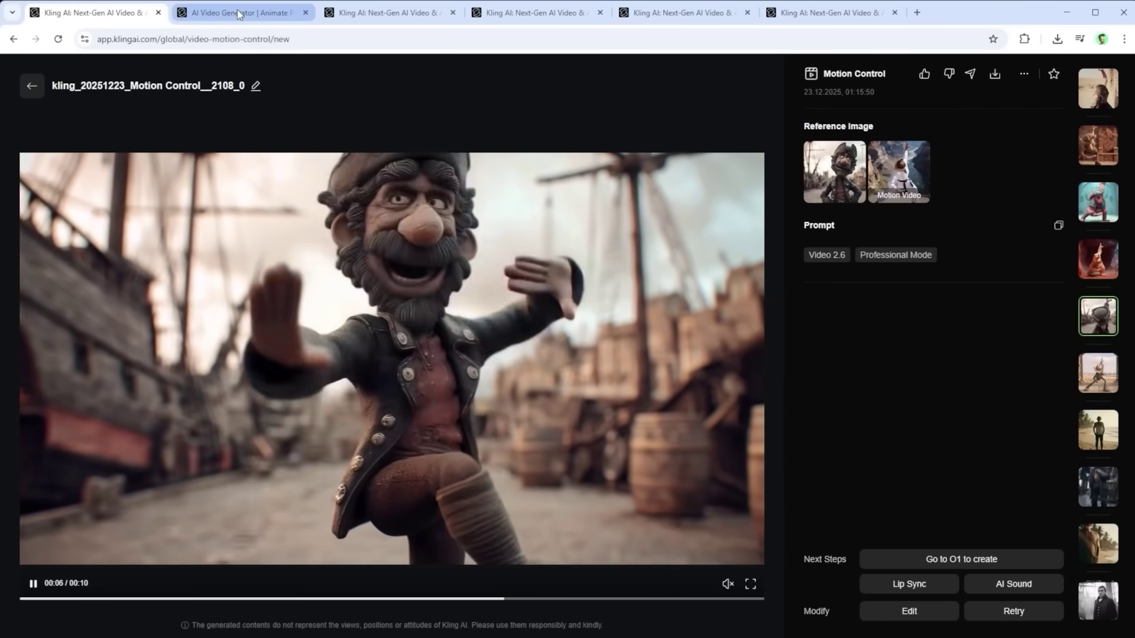
# Play through the stone-wall man, viking and windswept girl results, ending on another viking clip
pyautogui.click(238, 13)
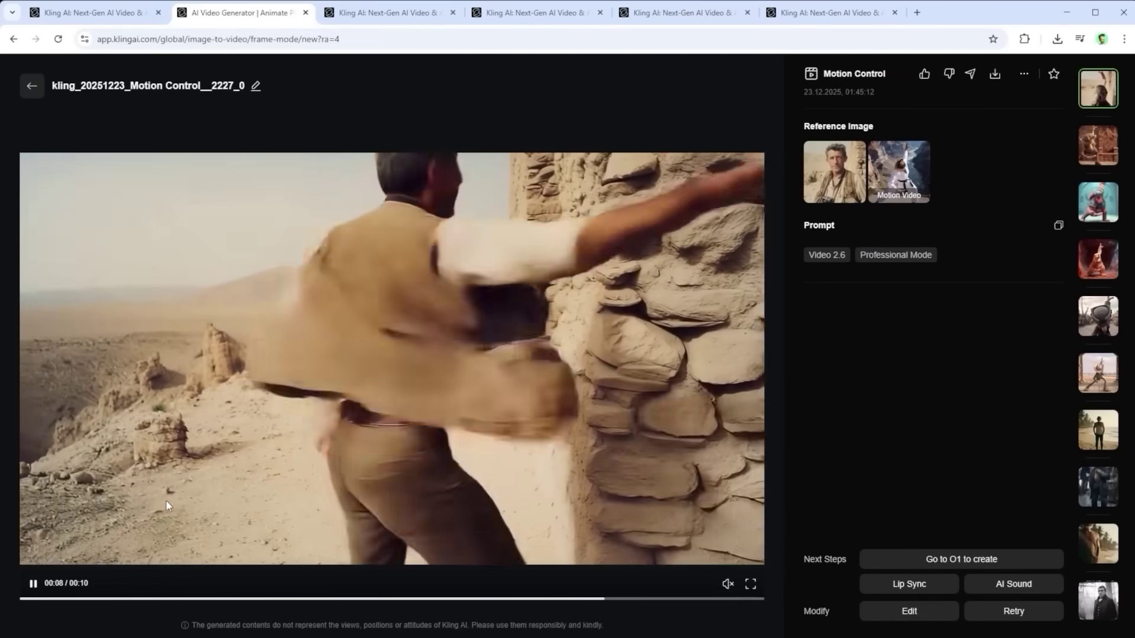
pyautogui.click(377, 16)
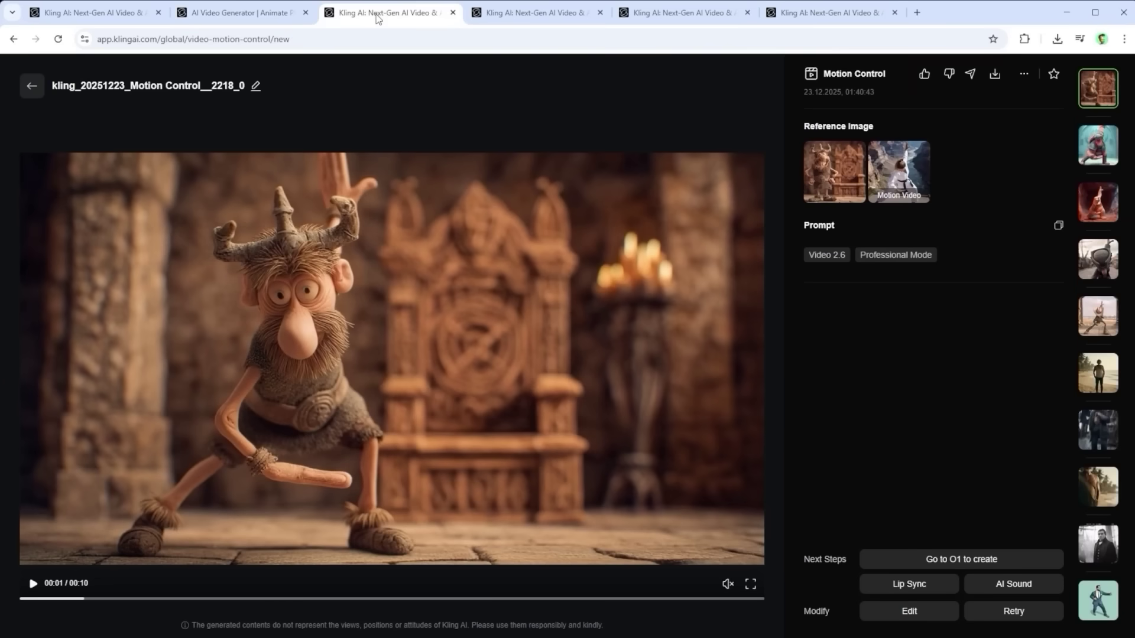
pyautogui.click(37, 584)
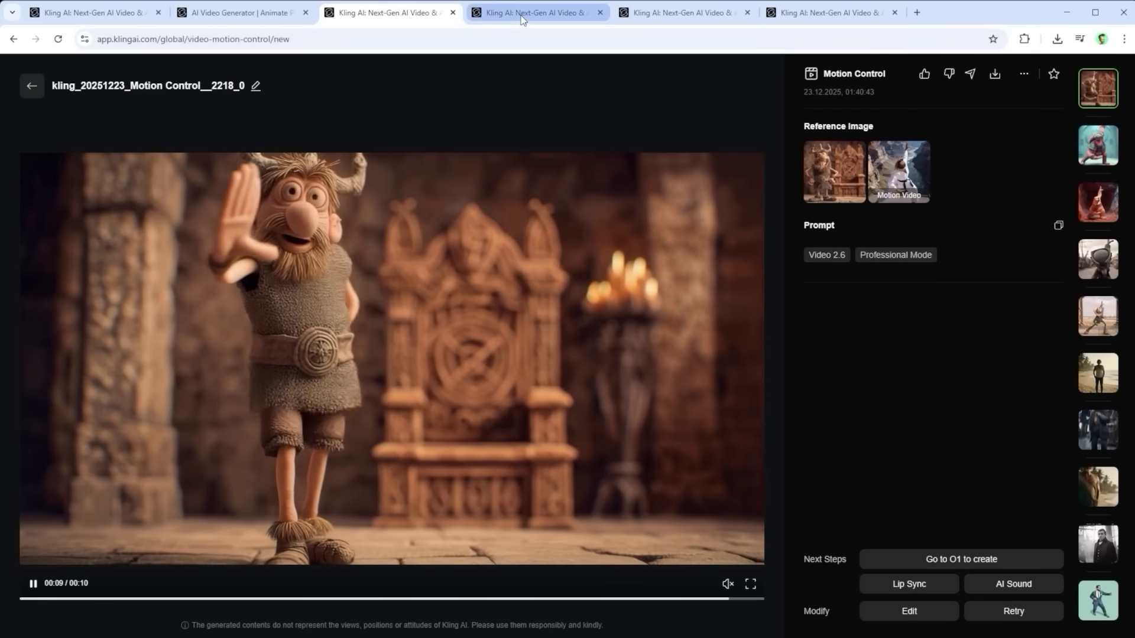
pyautogui.click(520, 17)
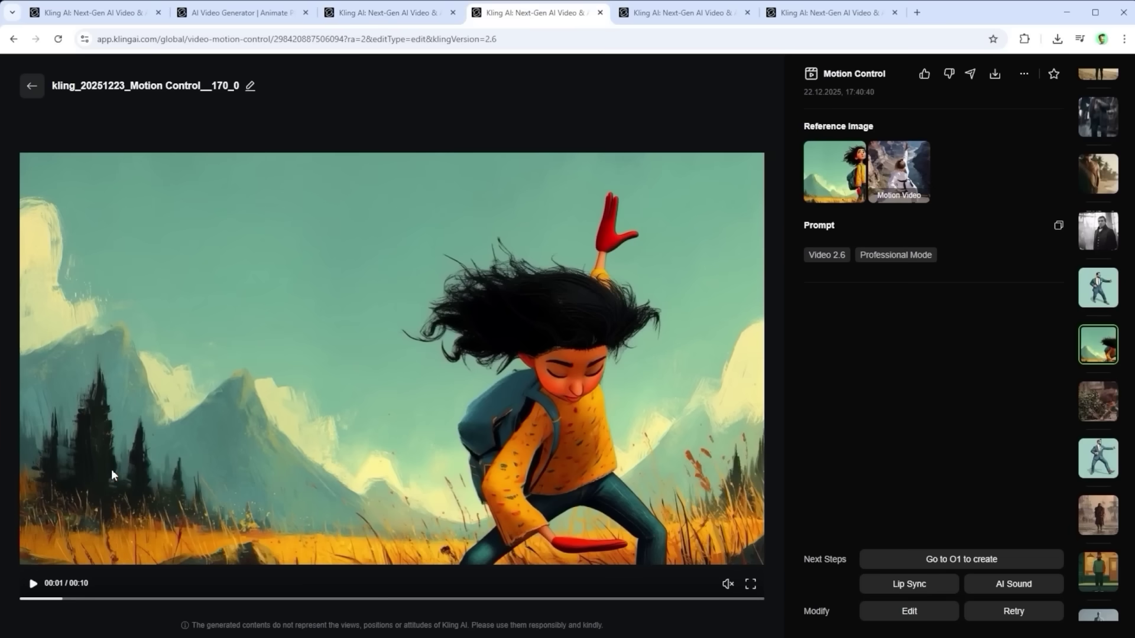
pyautogui.click(33, 585)
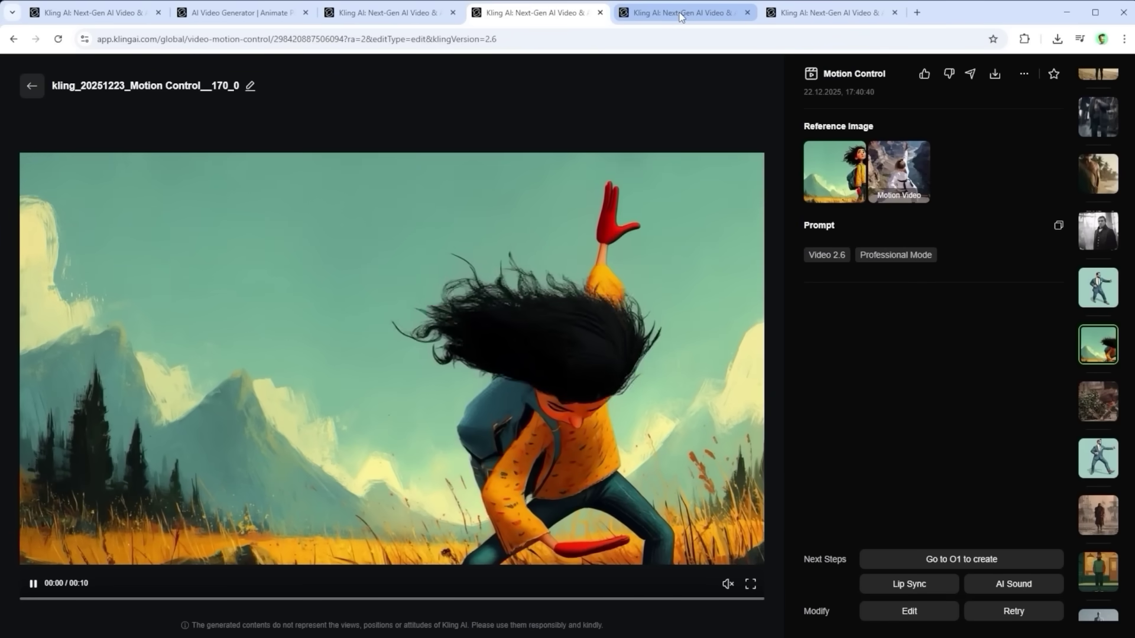
pyautogui.click(680, 16)
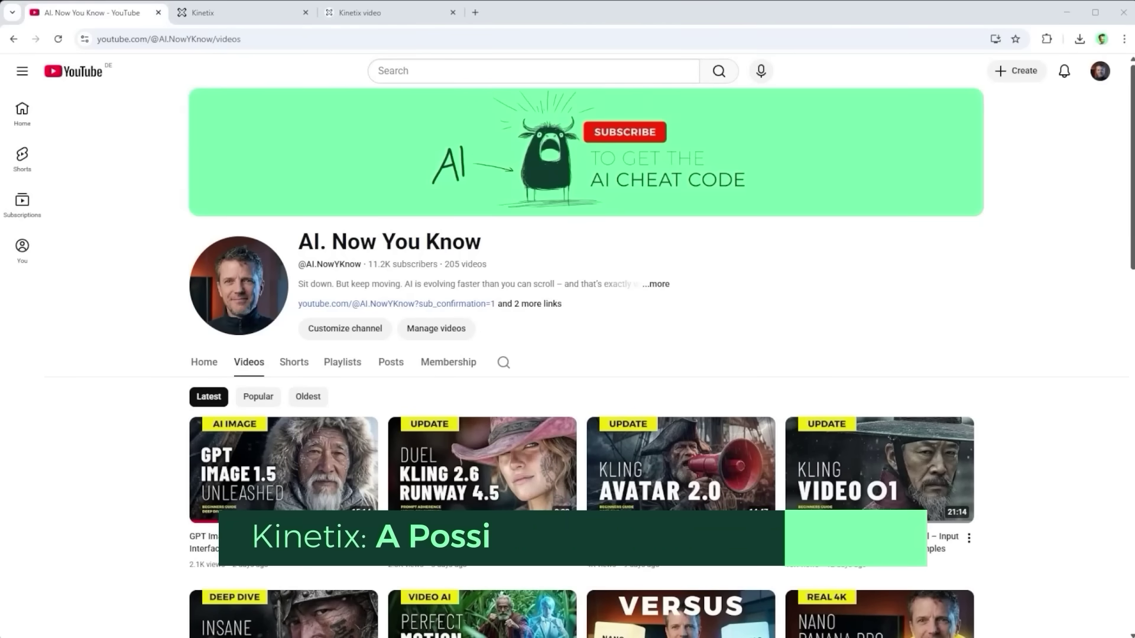
# Scroll the YouTube channel's video list, then switch to the Kinetix homepage at kinetix.tech
pyautogui.scroll(-4, 683, 373)
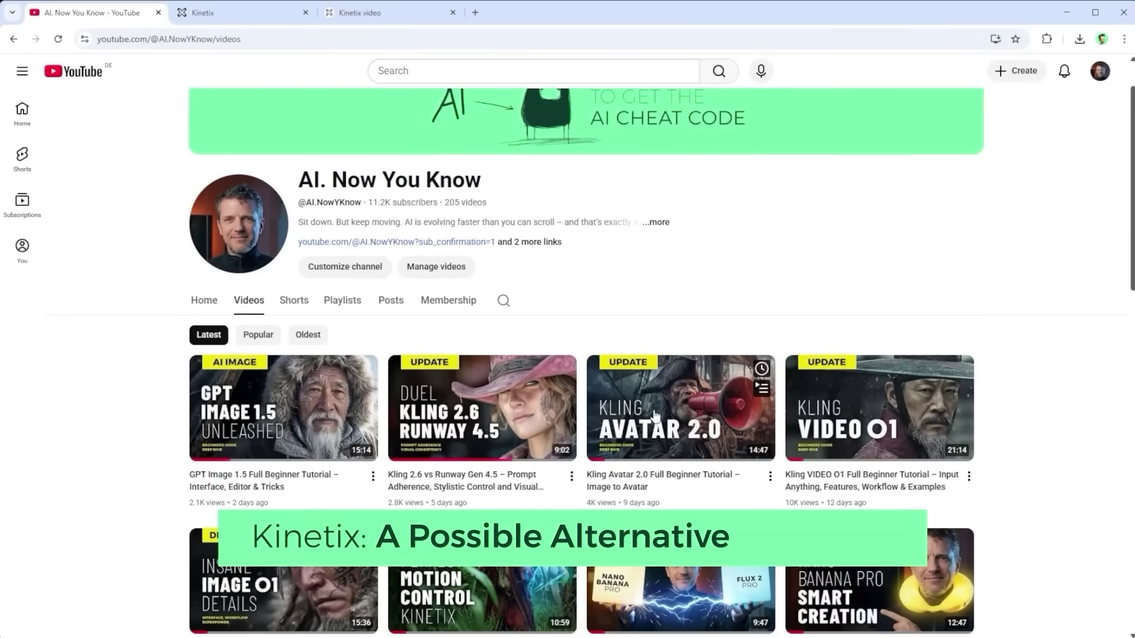
pyautogui.click(220, 16)
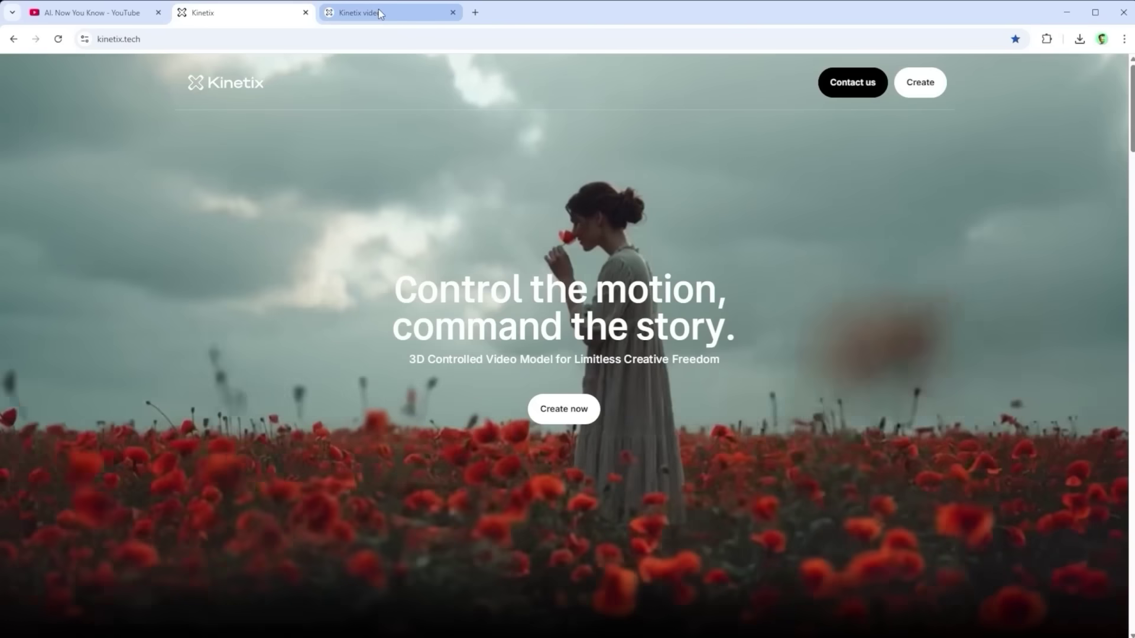
# Switch to video.kinetix.tech to view the generated cornfield clip of the angry old man
pyautogui.click(379, 13)
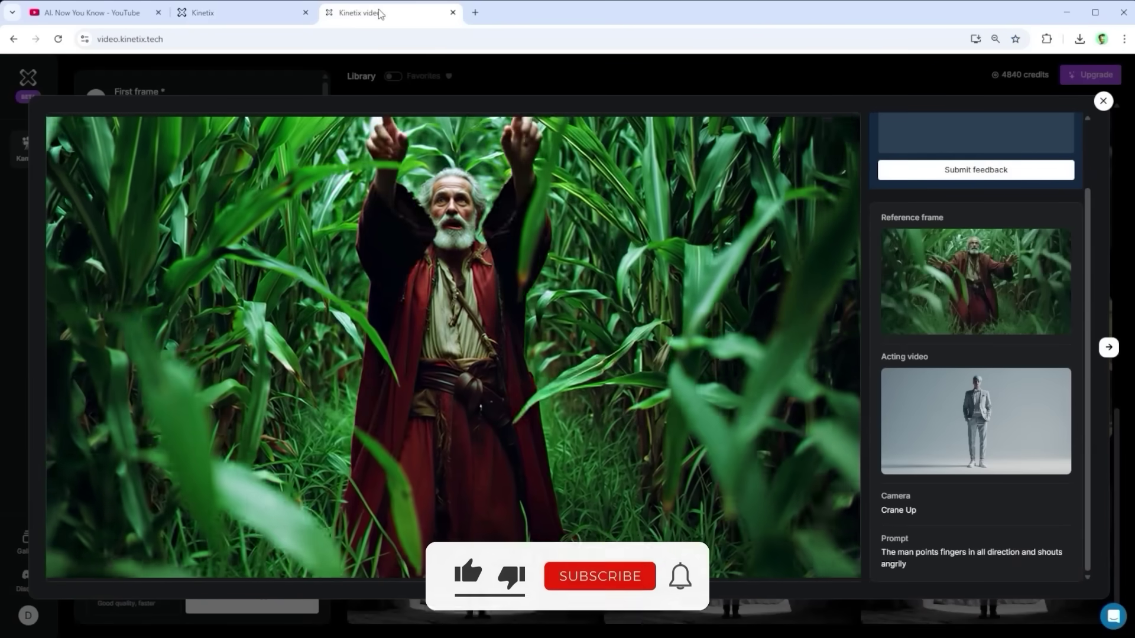